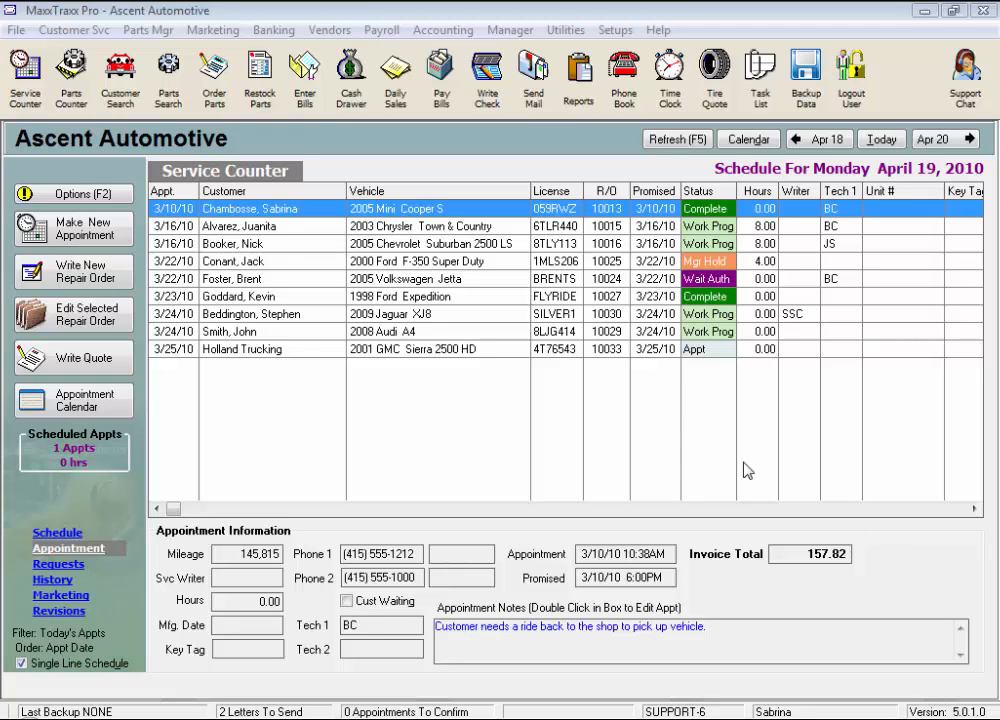
From the Accounts Payable Vendor List, briefly show inactive vendors, hide them, and add a new vendor.
{"action": "left_click", "coordinate": [340, 32]}
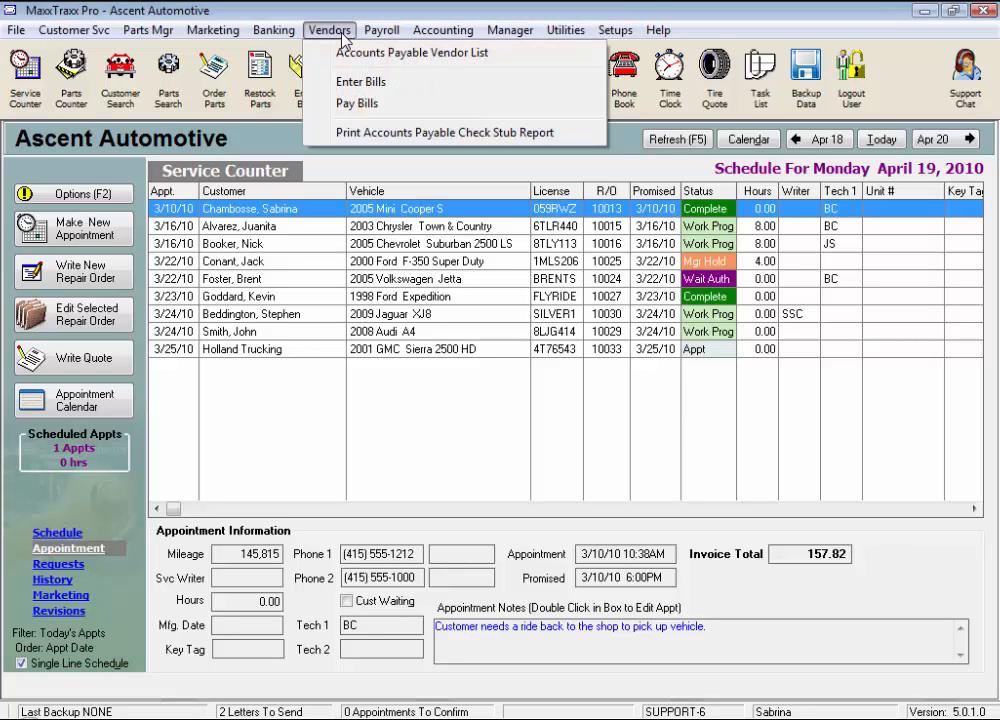
{"action": "left_click", "coordinate": [530, 62]}
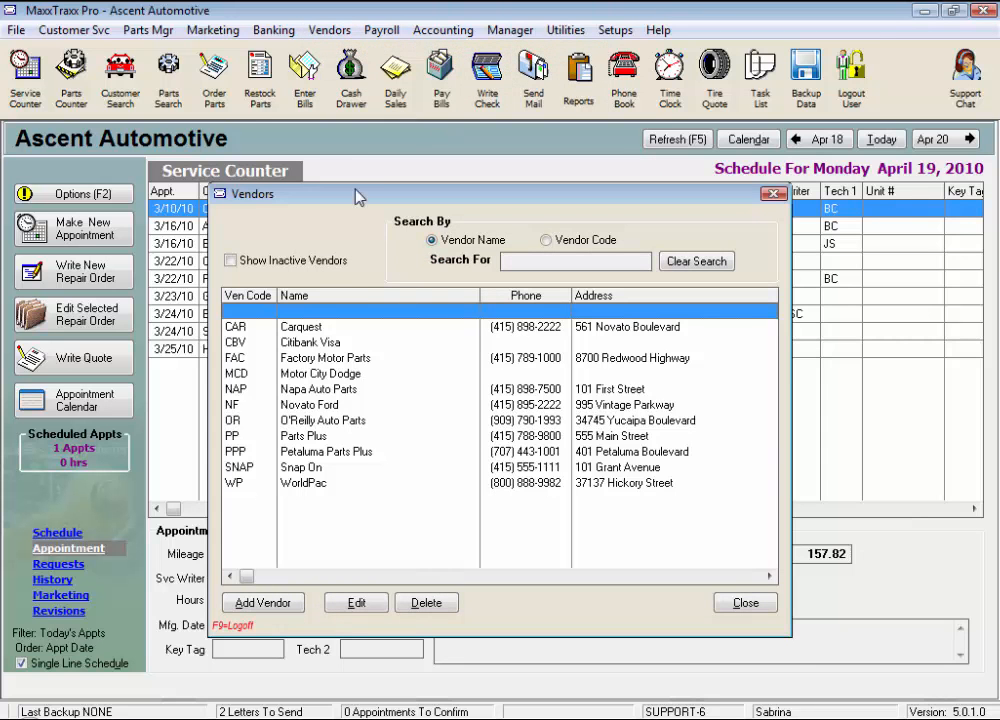
{"action": "left_click", "coordinate": [231, 261]}
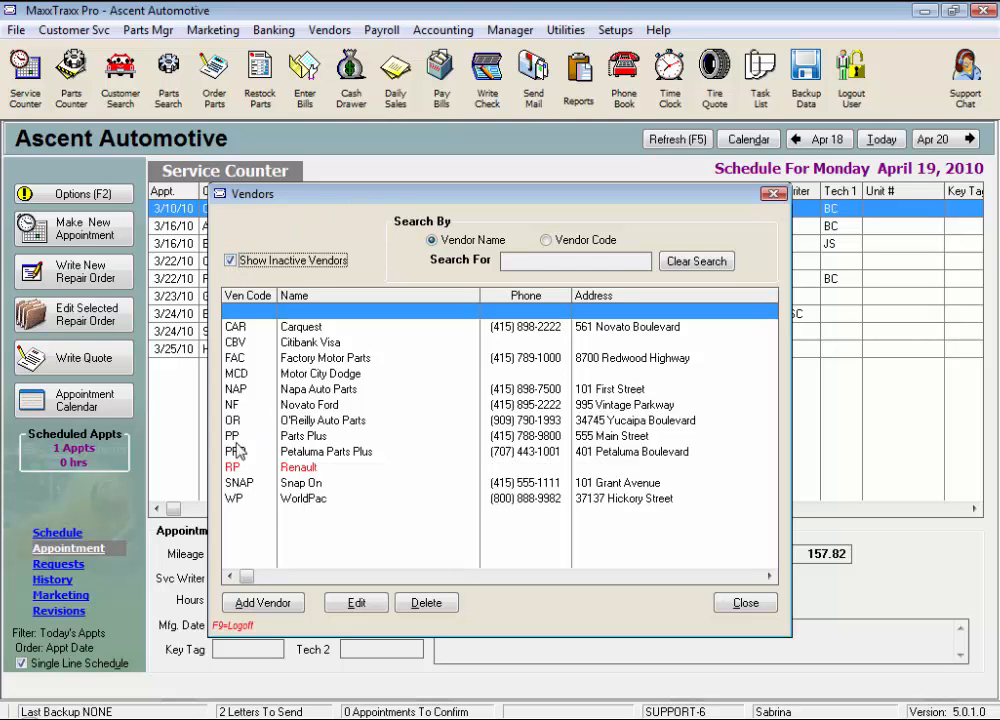
{"action": "right_click", "coordinate": [312, 468]}
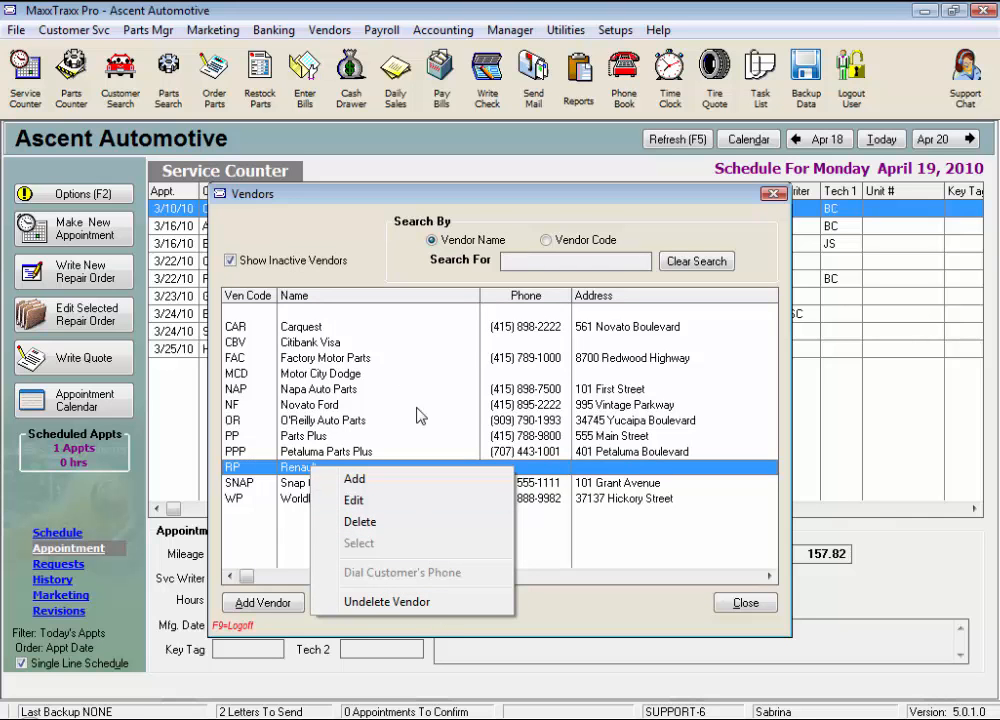
{"action": "left_click", "coordinate": [305, 313]}
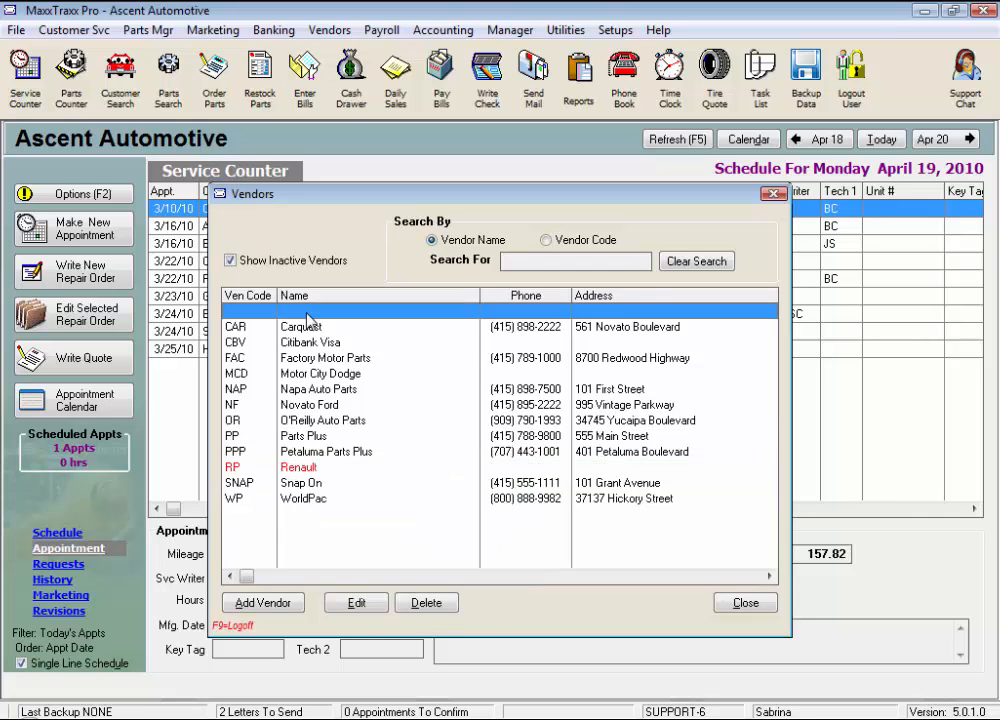
{"action": "left_click", "coordinate": [231, 260]}
{"action": "left_click", "coordinate": [264, 603]}
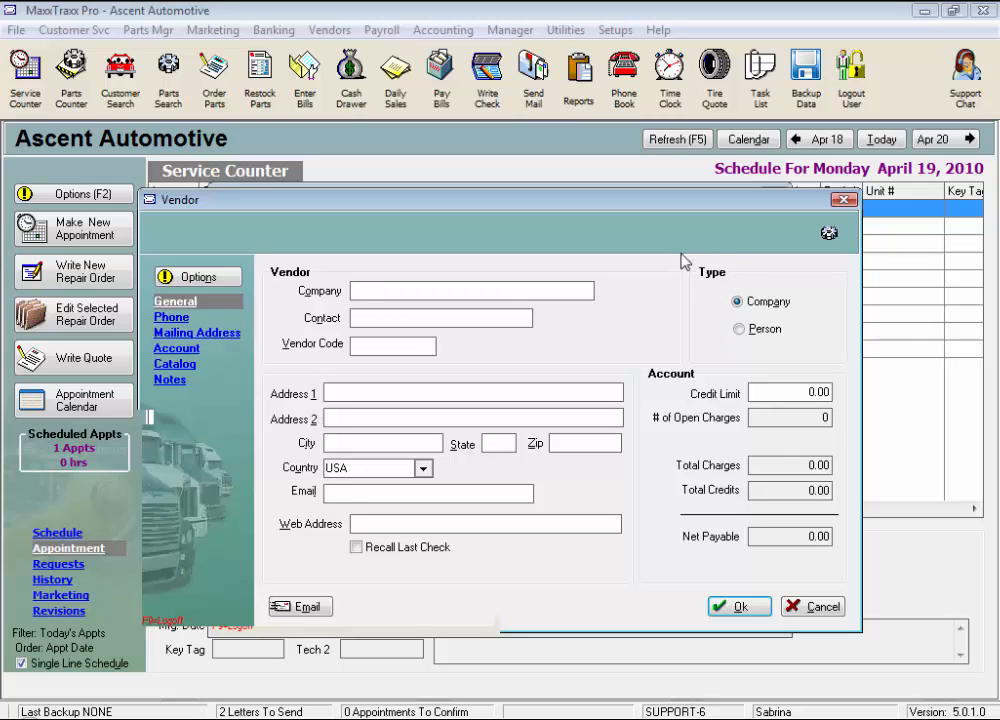
{"action": "left_click", "coordinate": [739, 329]}
{"action": "left_click", "coordinate": [736, 302]}
{"action": "left_click", "coordinate": [739, 326]}
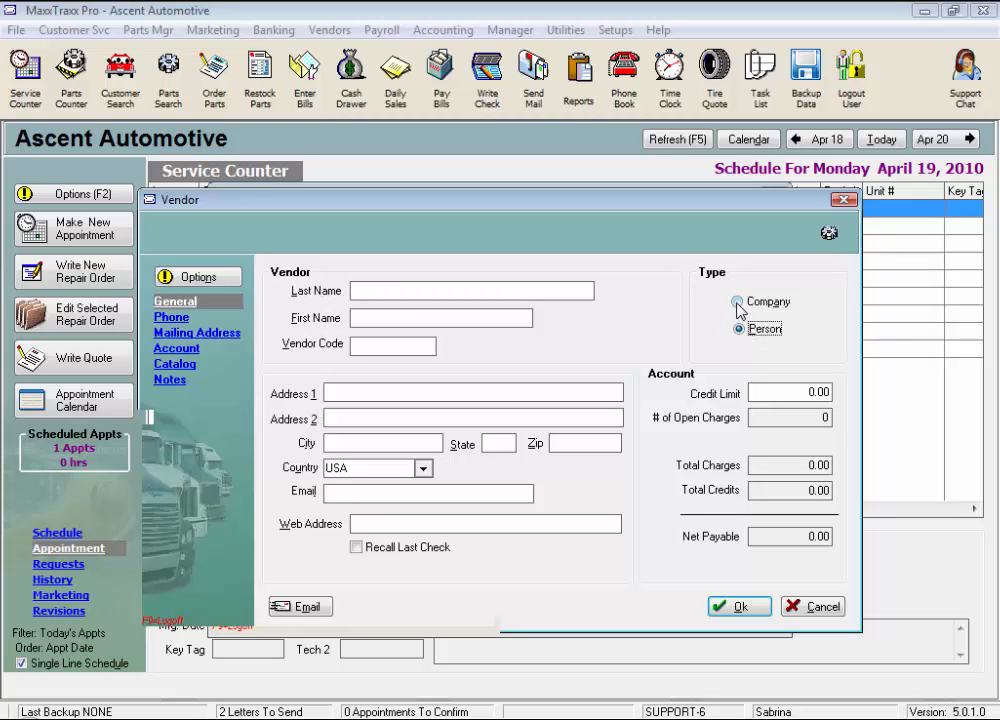
{"action": "left_click", "coordinate": [737, 301]}
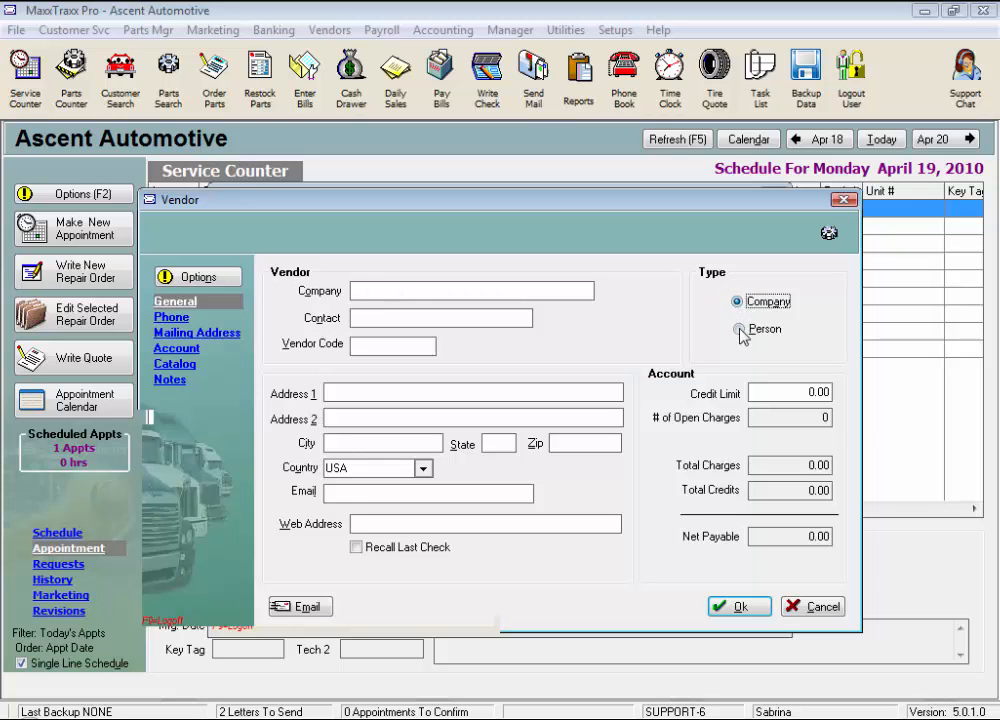
{"action": "left_click", "coordinate": [739, 329]}
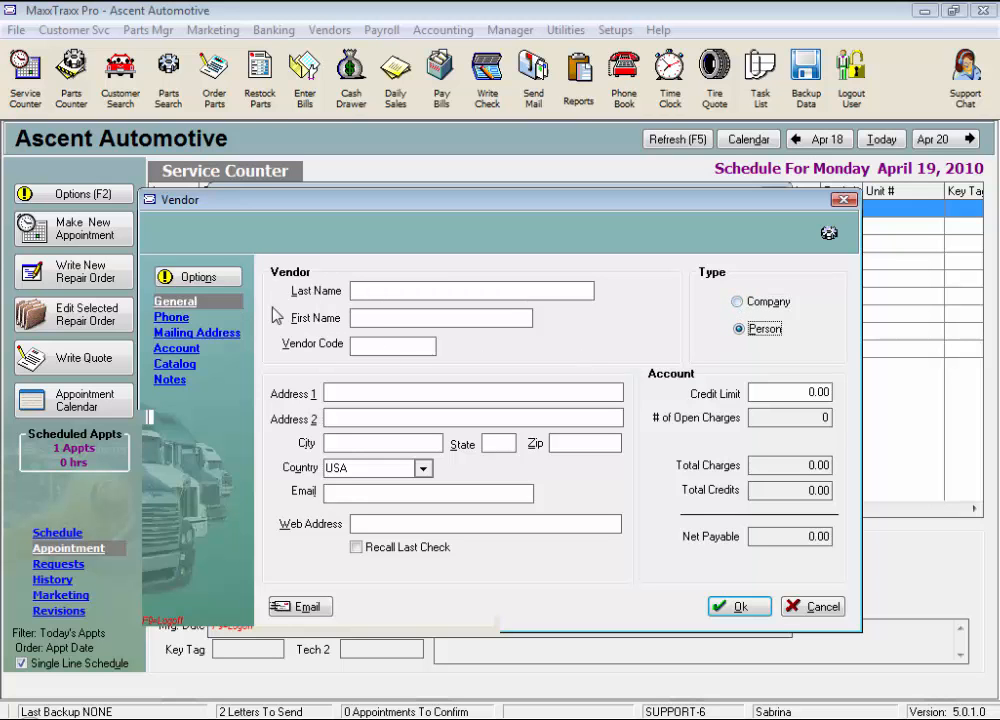
{"action": "left_click", "coordinate": [739, 302]}
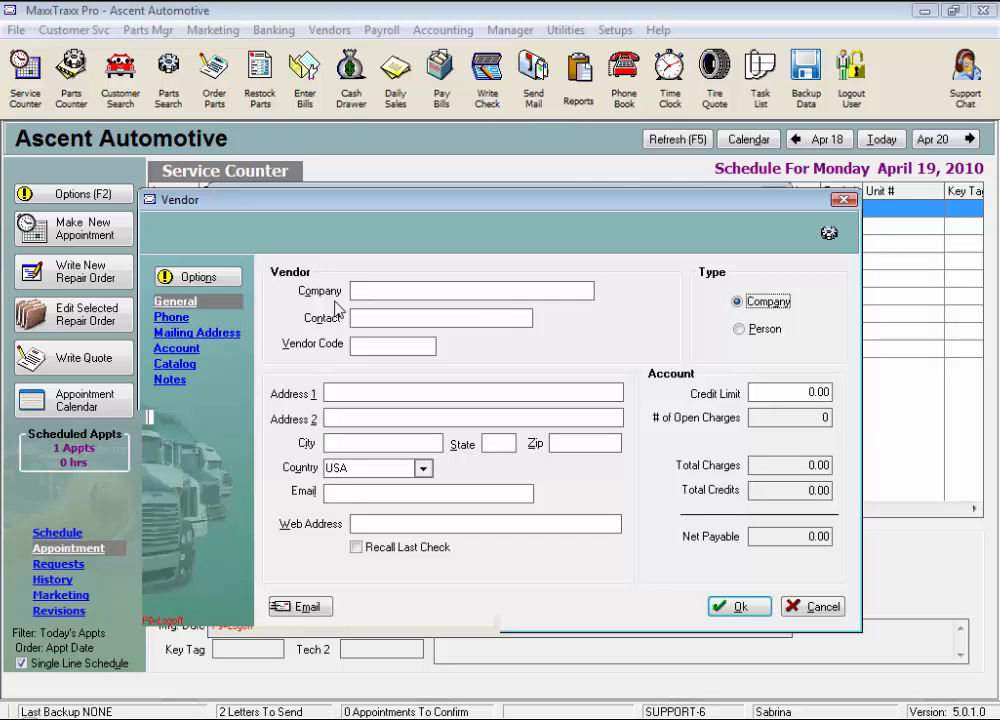
{"action": "left_click", "coordinate": [739, 330]}
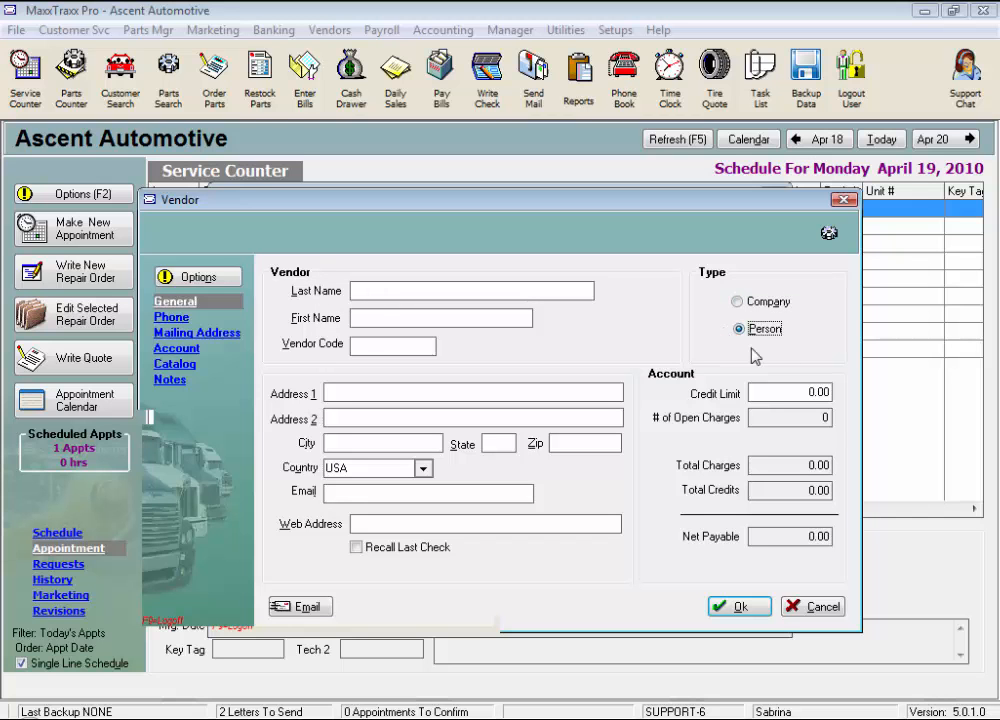
{"action": "left_click", "coordinate": [737, 302]}
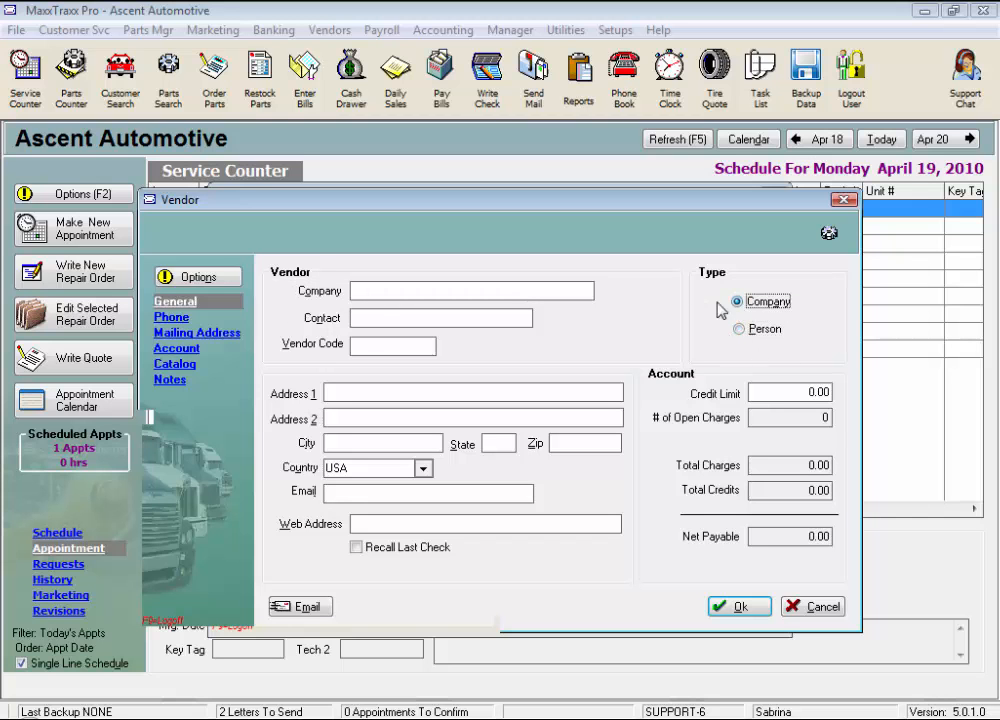
Enter company Merles Auto Supply, the contact person's name, and vendor code MAS.
{"action": "left_click", "coordinate": [388, 291]}
{"action": "type", "text": "M"}
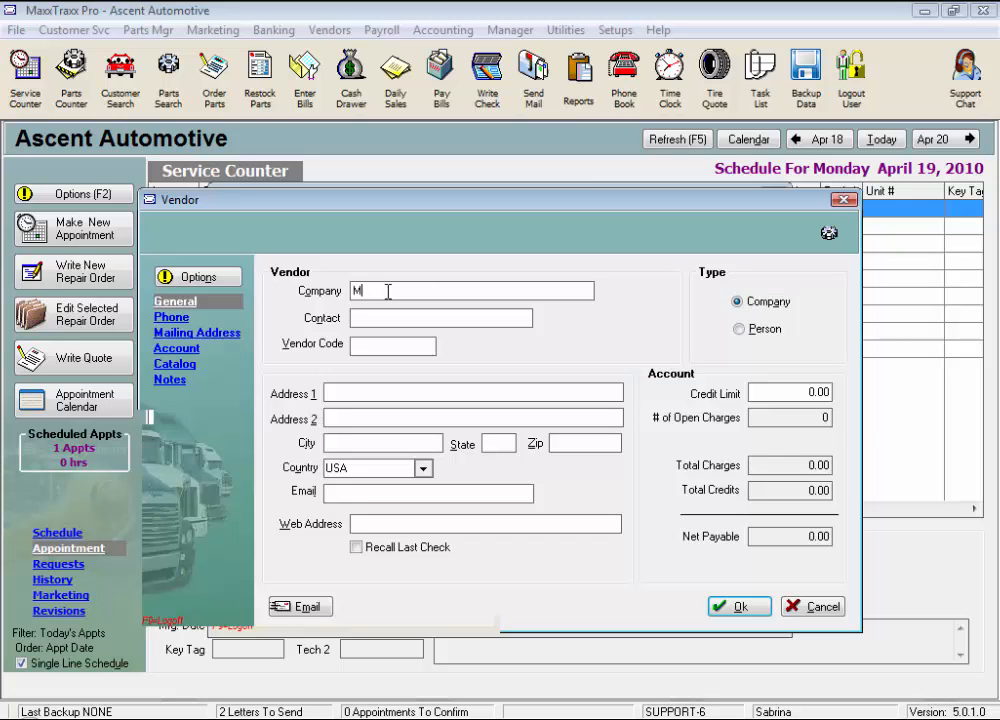
{"action": "type", "text": "erles Auto Supply"}
{"action": "left_click", "coordinate": [366, 318]}
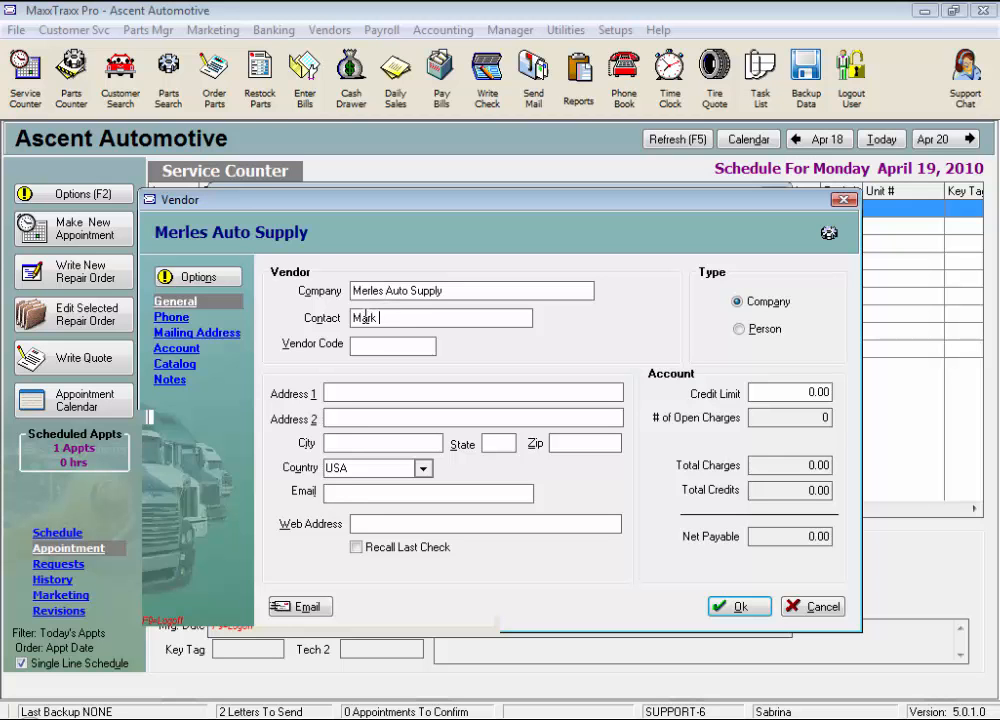
{"action": "left_click", "coordinate": [370, 345]}
{"action": "type", "text": "MAS"}
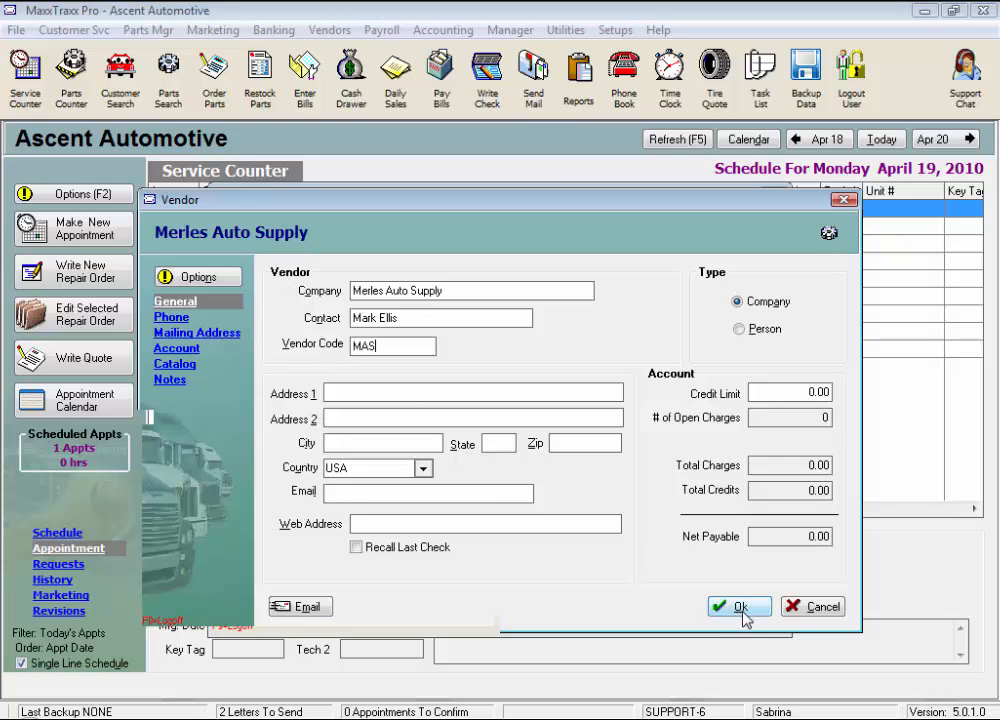
{"action": "left_click", "coordinate": [352, 394]}
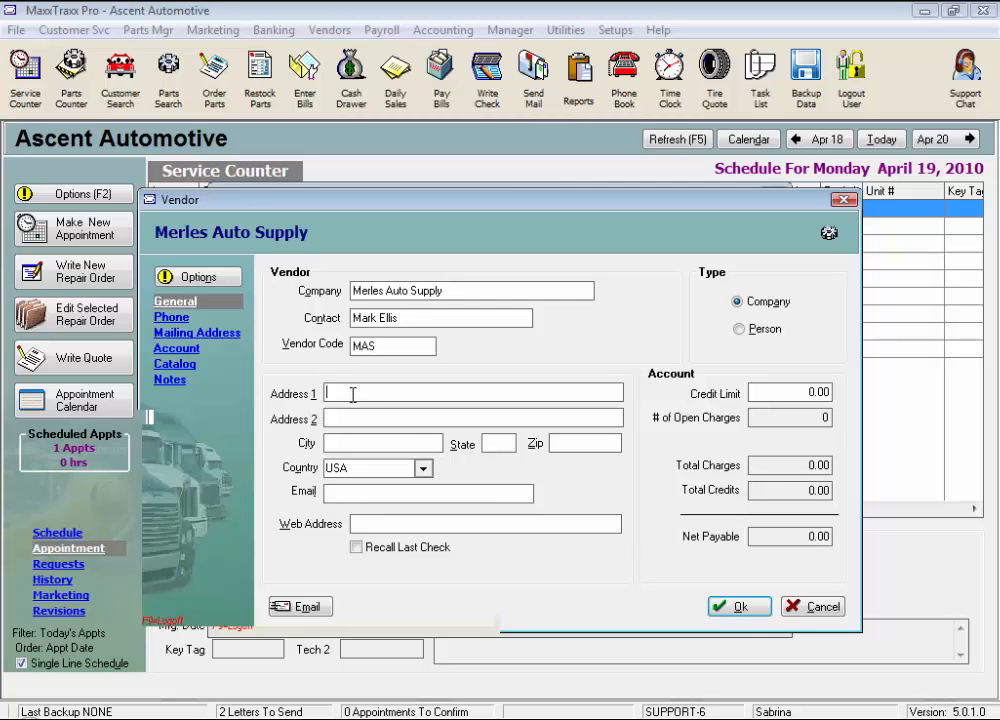
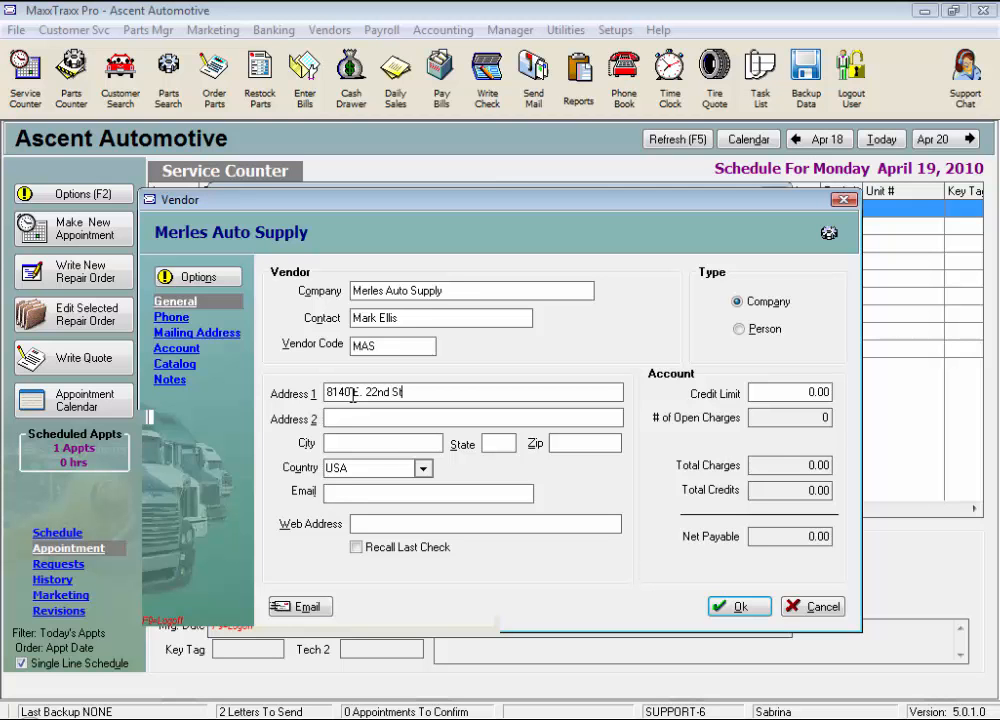
{"action": "key", "text": "Tab"}
{"action": "key", "text": "Tab"}
{"action": "left_click", "coordinate": [556, 443]}
{"action": "type", "text": "85710"}
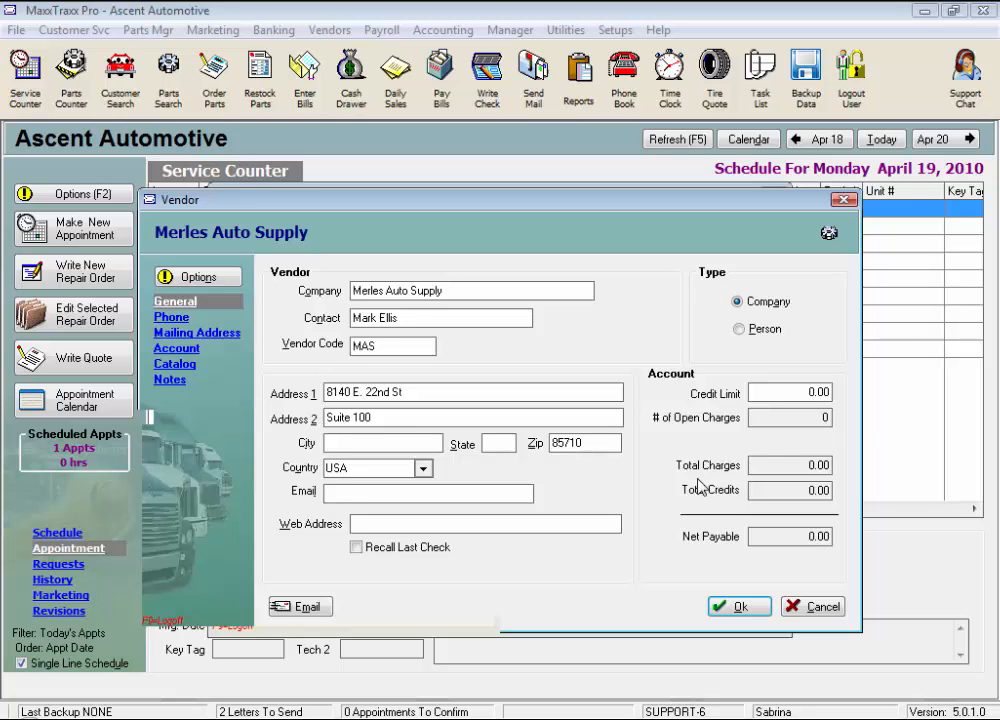
{"action": "key", "text": "Tab"}
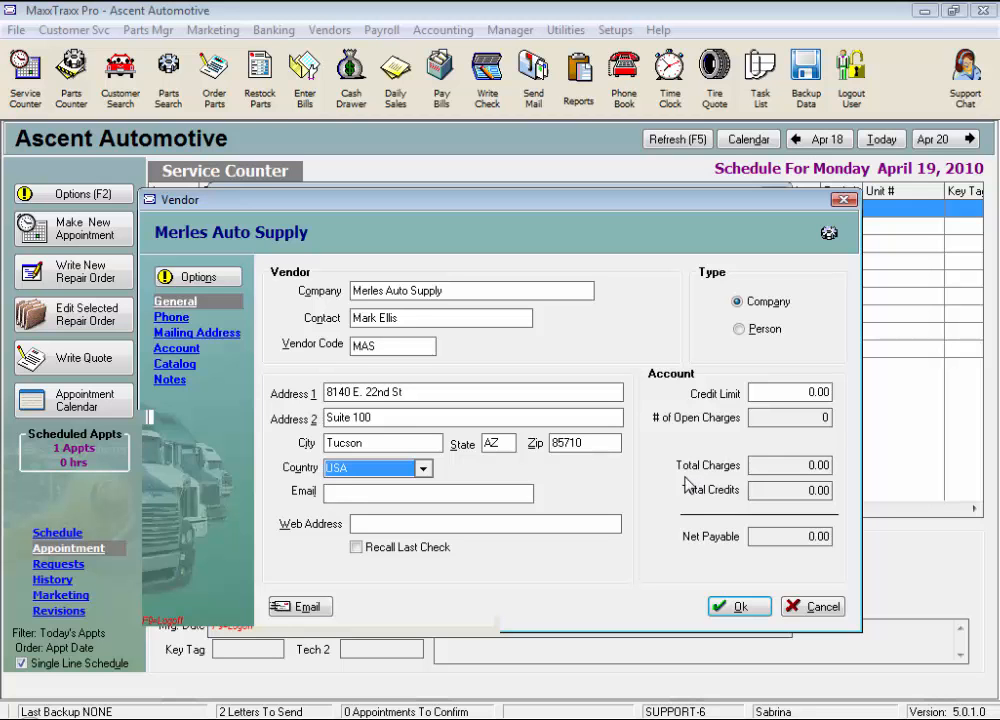
{"action": "left_click", "coordinate": [427, 473]}
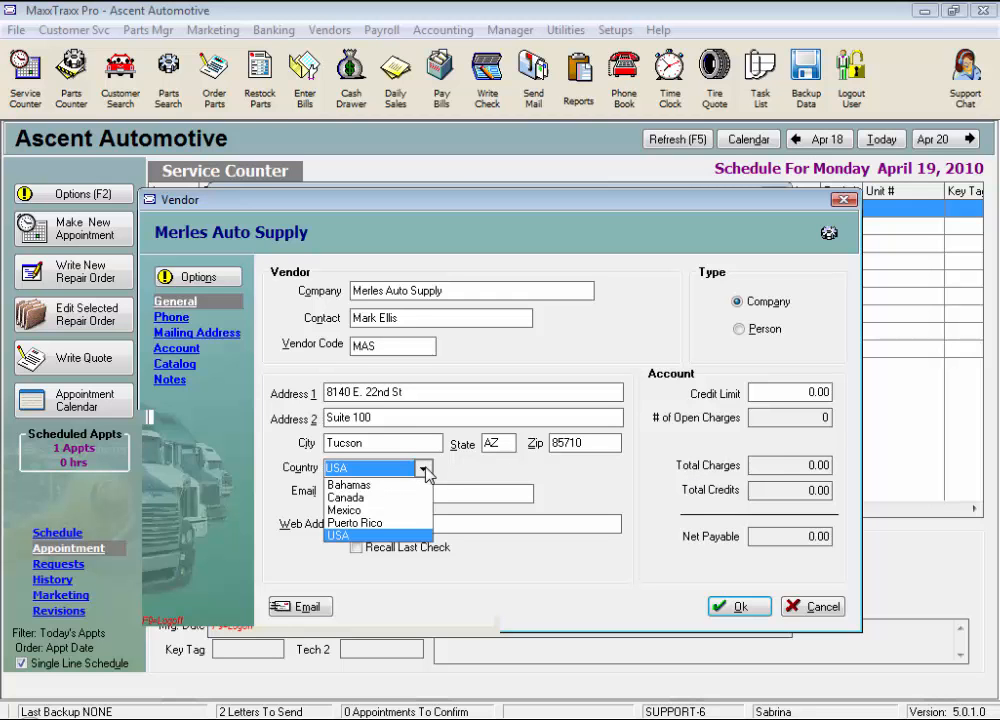
{"action": "left_click", "coordinate": [372, 541]}
{"action": "left_click", "coordinate": [328, 493]}
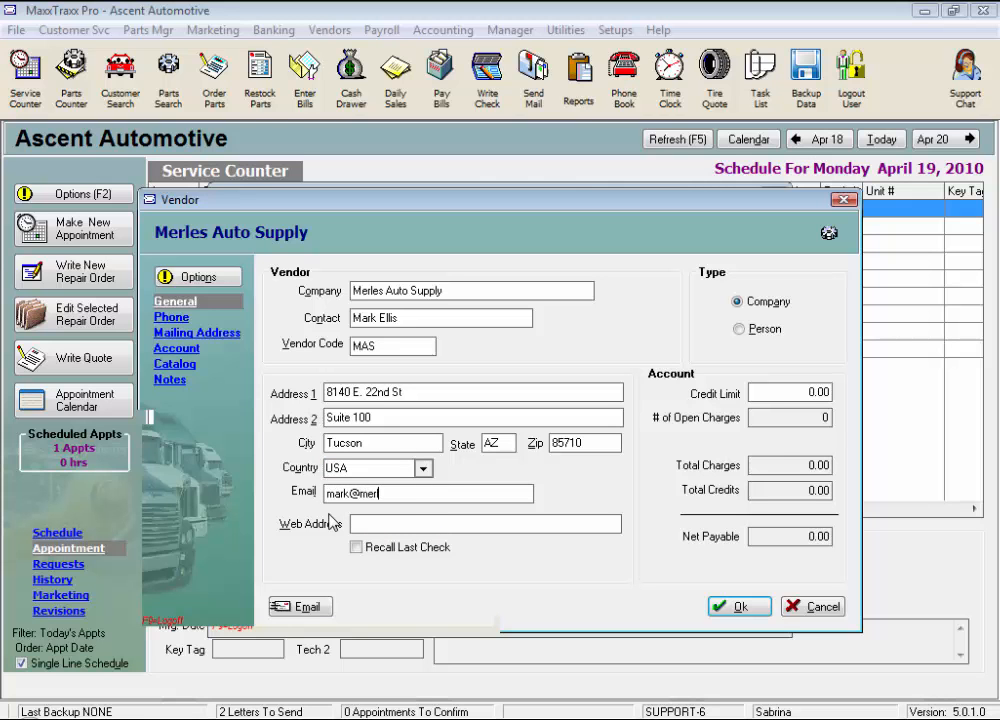
{"action": "type", "text": "www.merle"}
{"action": "type", "text": "sauto.com"}
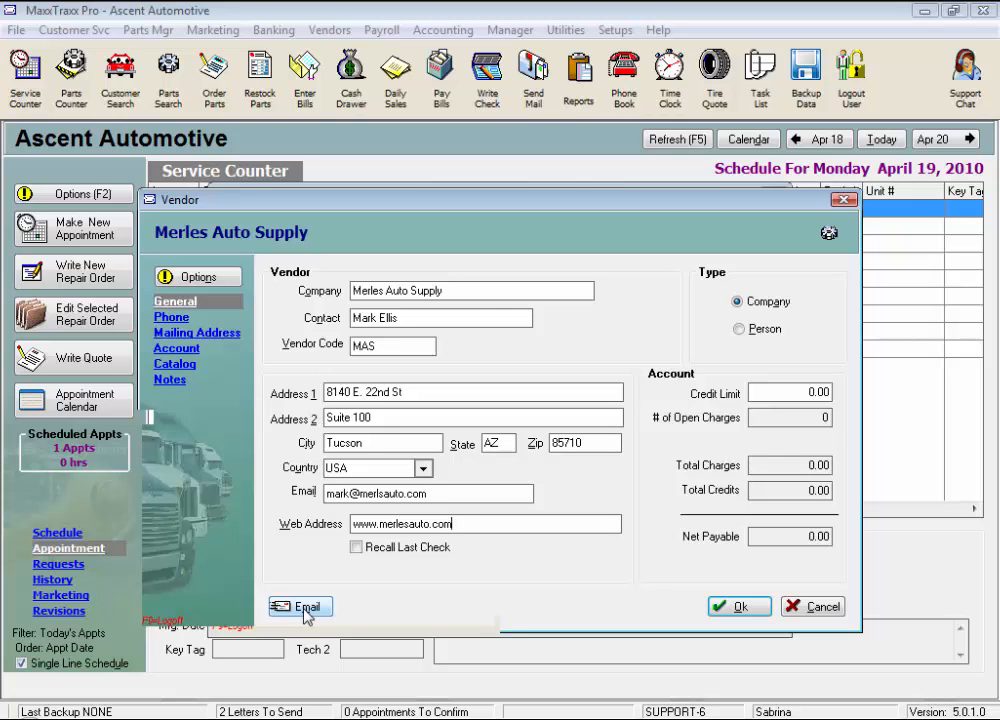
Turn on recalling the last check and set the credit limit to 5,000.00.
{"action": "left_click", "coordinate": [356, 547]}
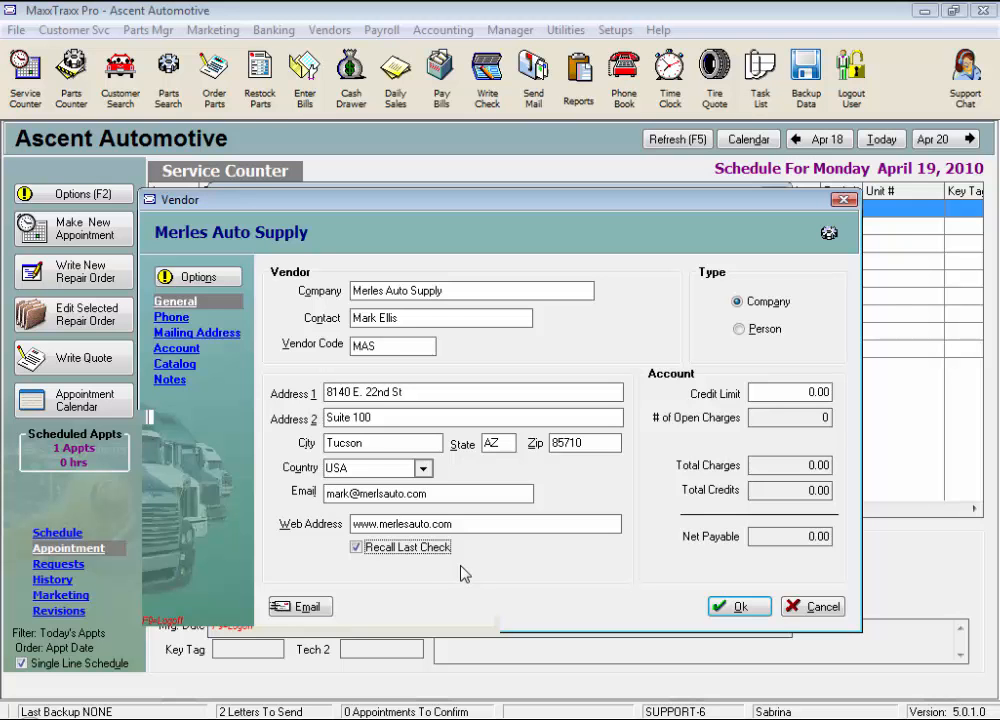
{"action": "left_click_drag", "start_coordinate": [785, 393], "coordinate": [890, 392]}
{"action": "type", "text": "5000"}
{"action": "key", "text": "Tab"}
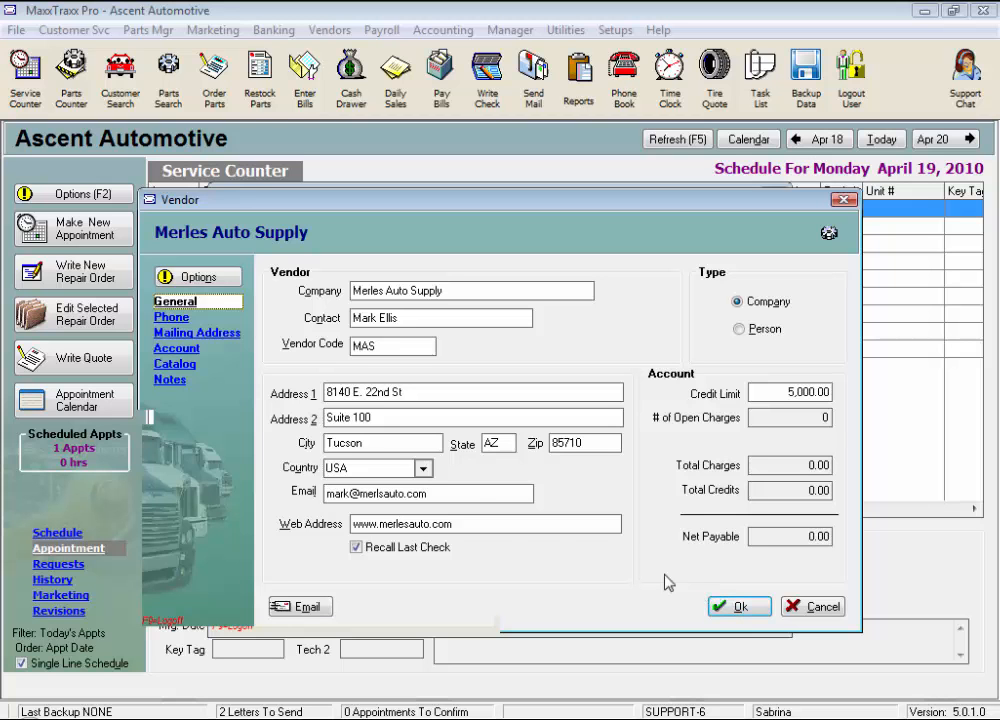
Add the vendor's phone number with type Mobile, marked as default phone 1, and save it.
{"action": "left_click", "coordinate": [174, 318]}
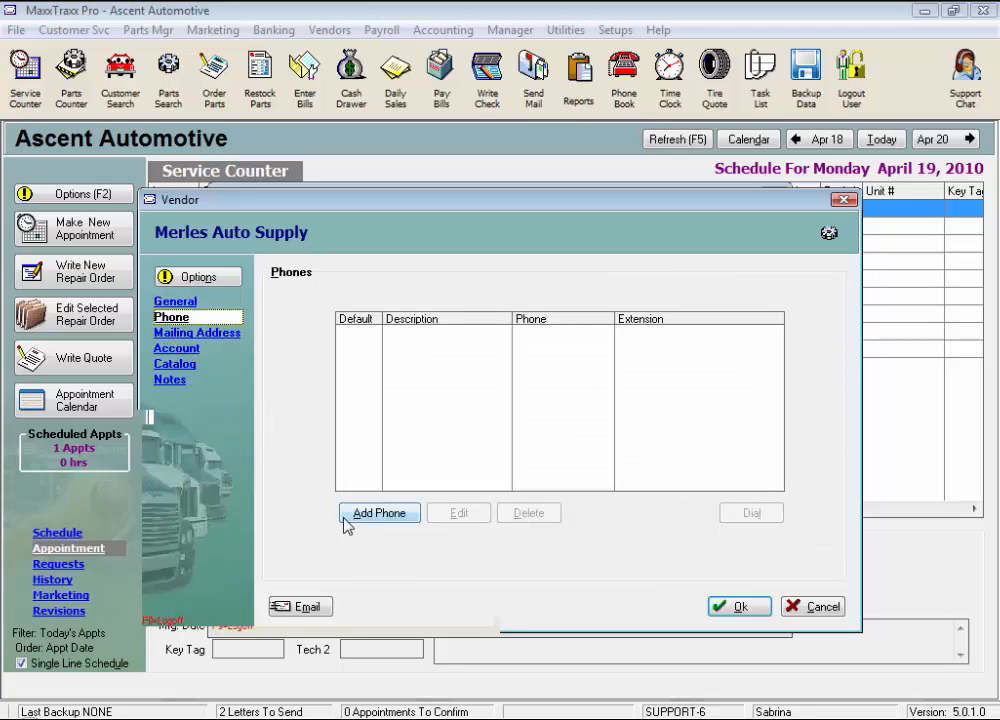
{"action": "left_click", "coordinate": [378, 513]}
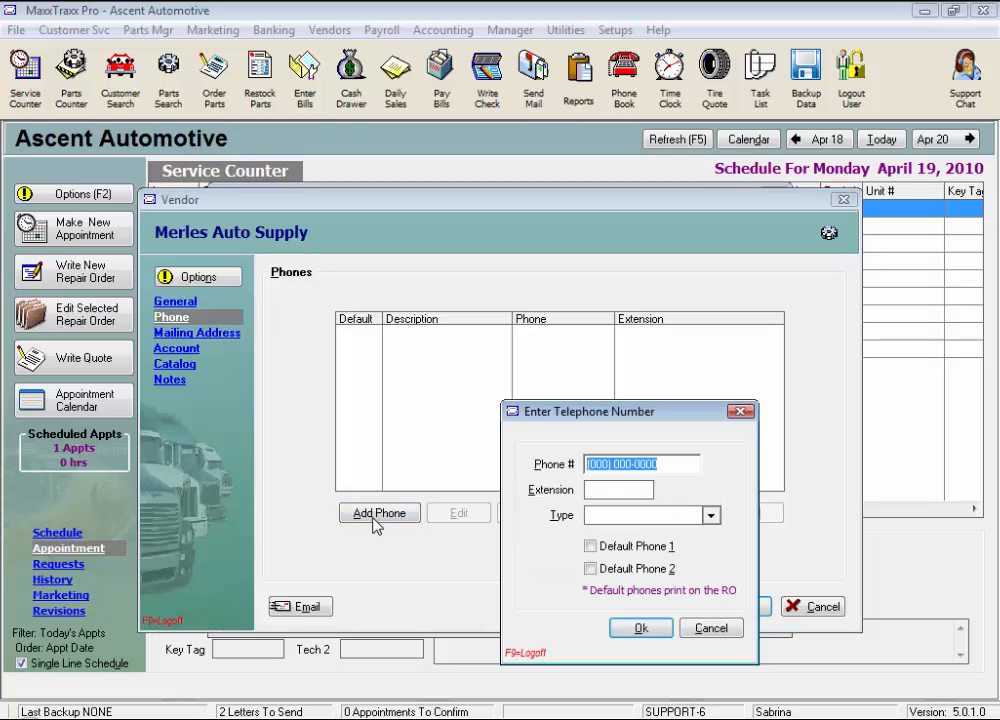
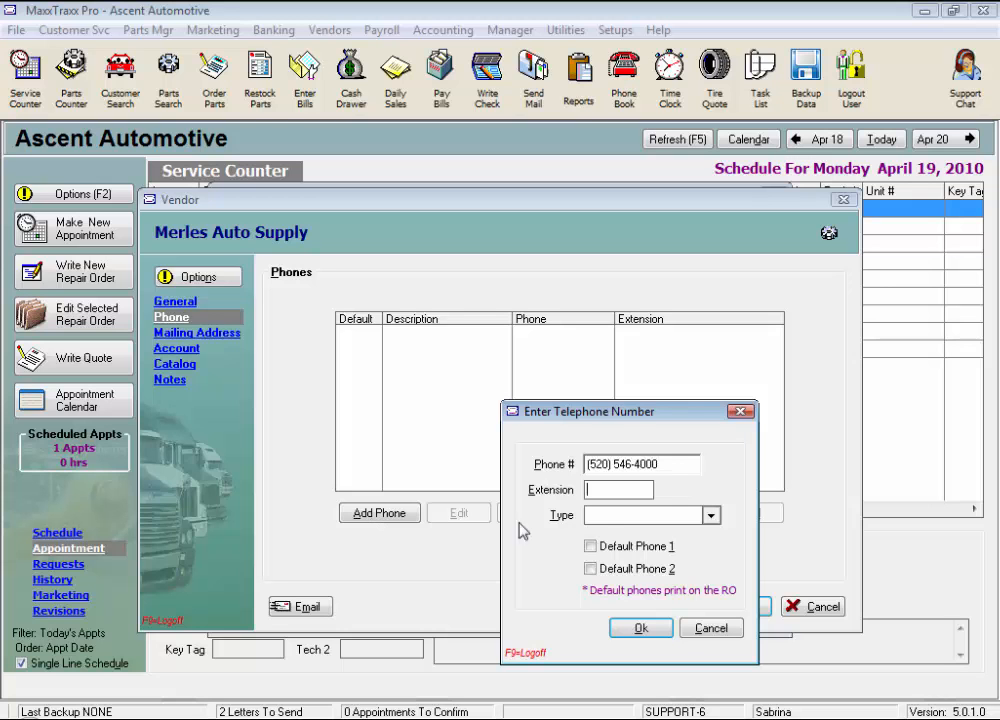
{"action": "left_click", "coordinate": [604, 492]}
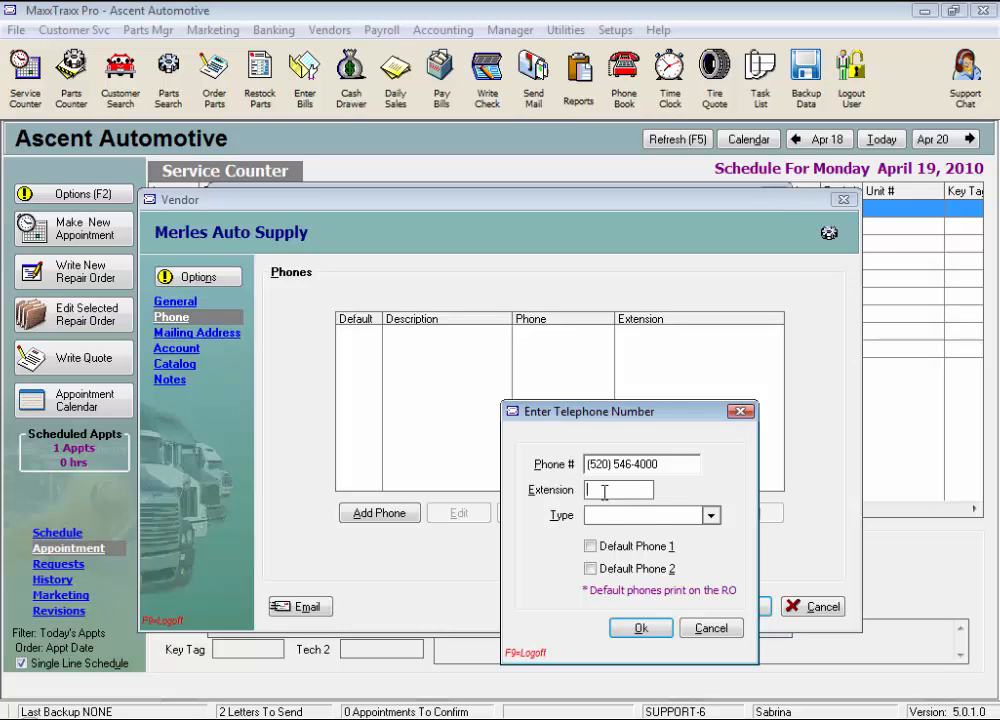
{"action": "left_click", "coordinate": [711, 516]}
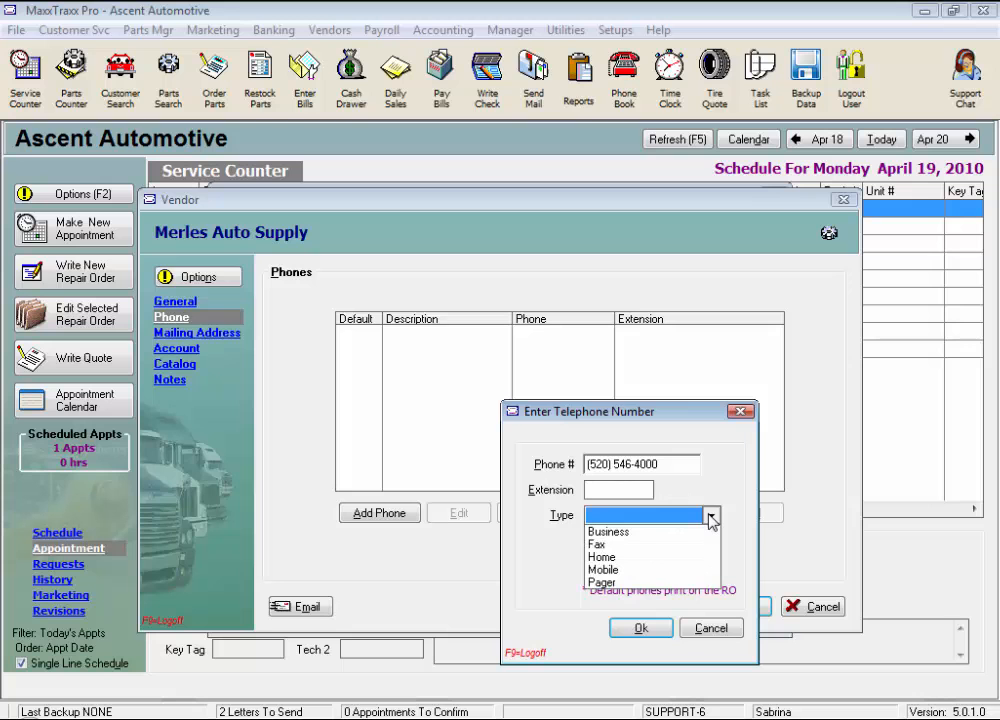
{"action": "left_click", "coordinate": [711, 516]}
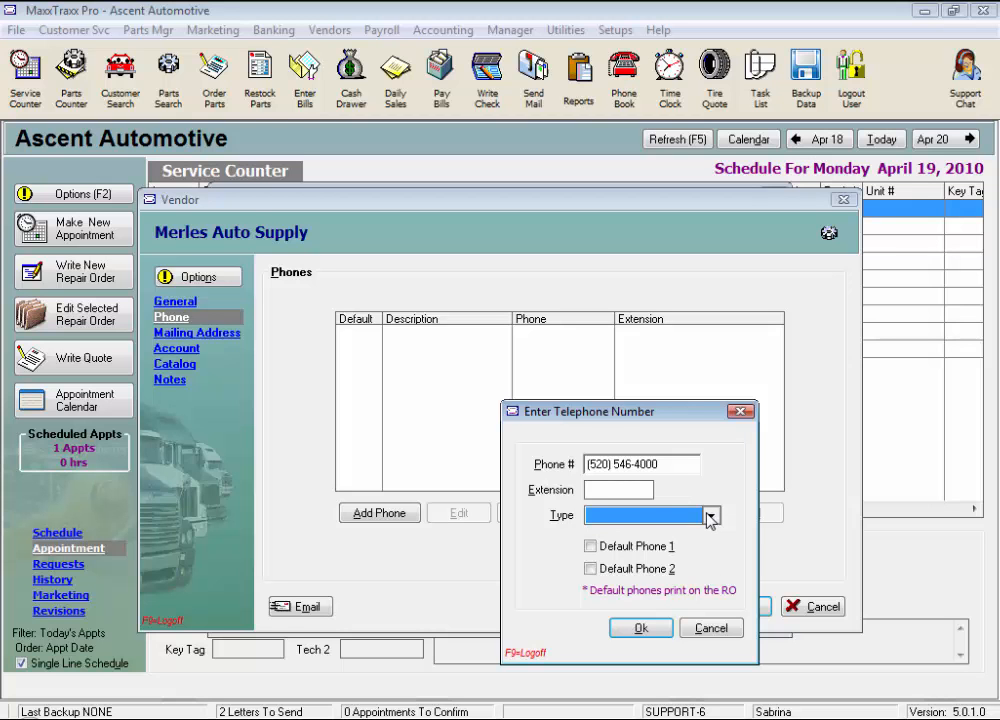
{"action": "key", "text": "b"}
{"action": "key", "text": "f"}
{"action": "key", "text": "h"}
{"action": "key", "text": "m"}
{"action": "left_click", "coordinate": [590, 547]}
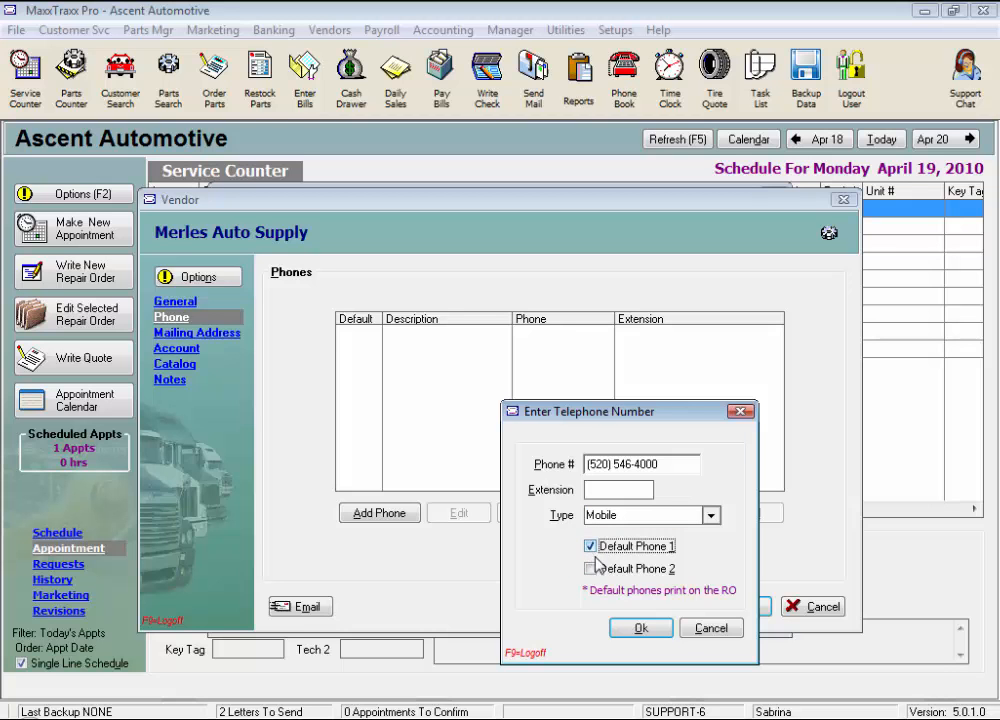
{"action": "left_click", "coordinate": [634, 638]}
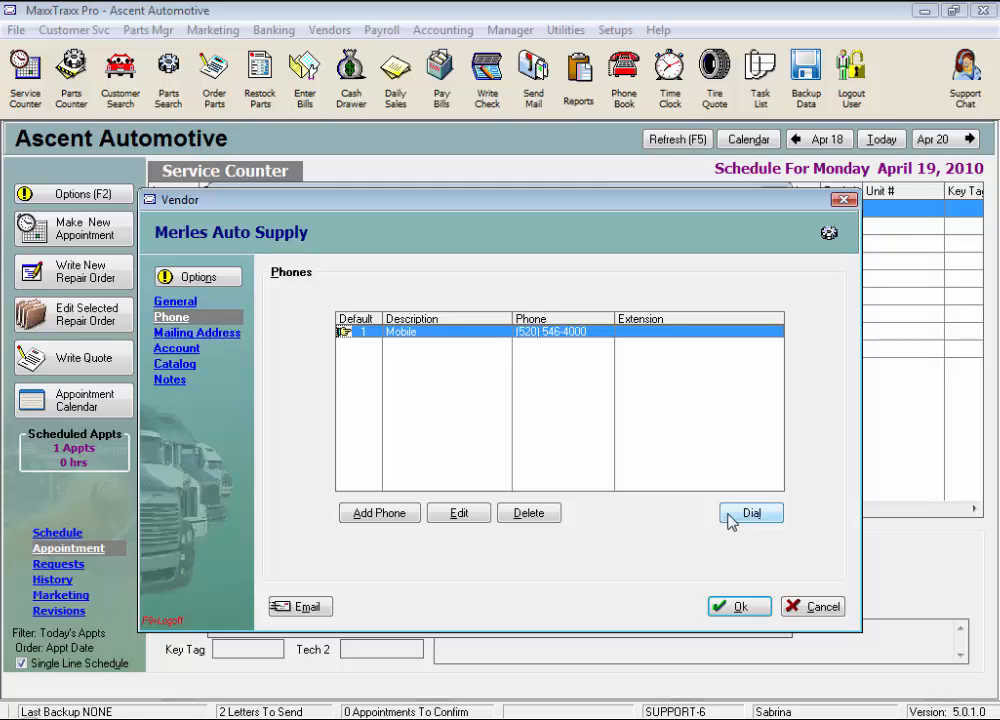
Open the Mailing Address form and step through its empty City, State and Zip fields.
{"action": "left_click", "coordinate": [222, 340]}
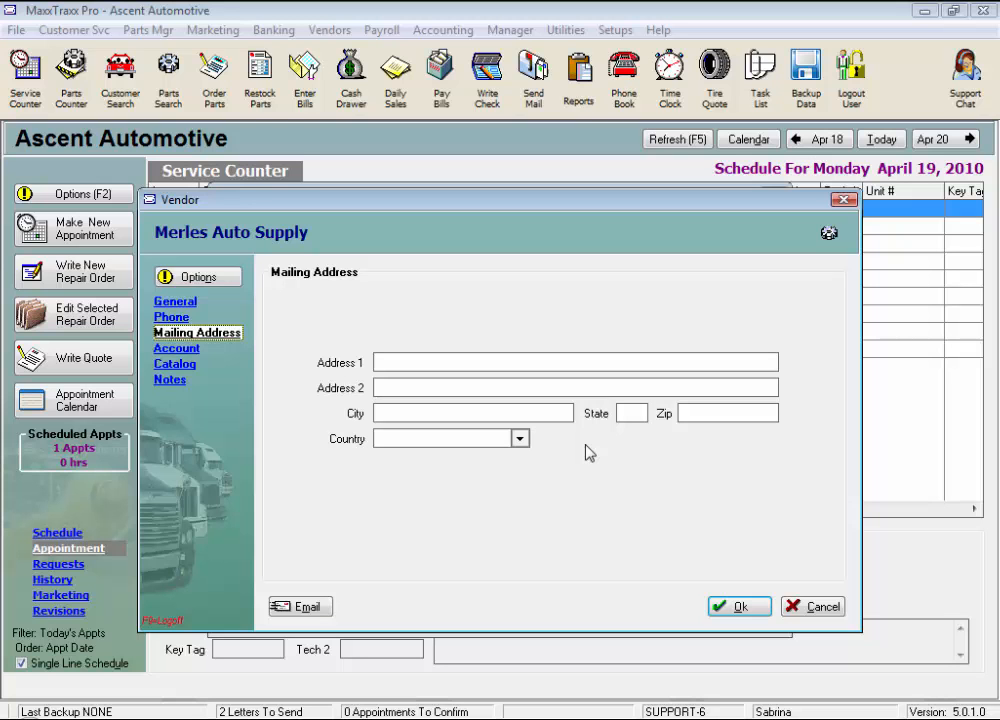
{"action": "left_click", "coordinate": [415, 413]}
{"action": "left_click", "coordinate": [628, 413]}
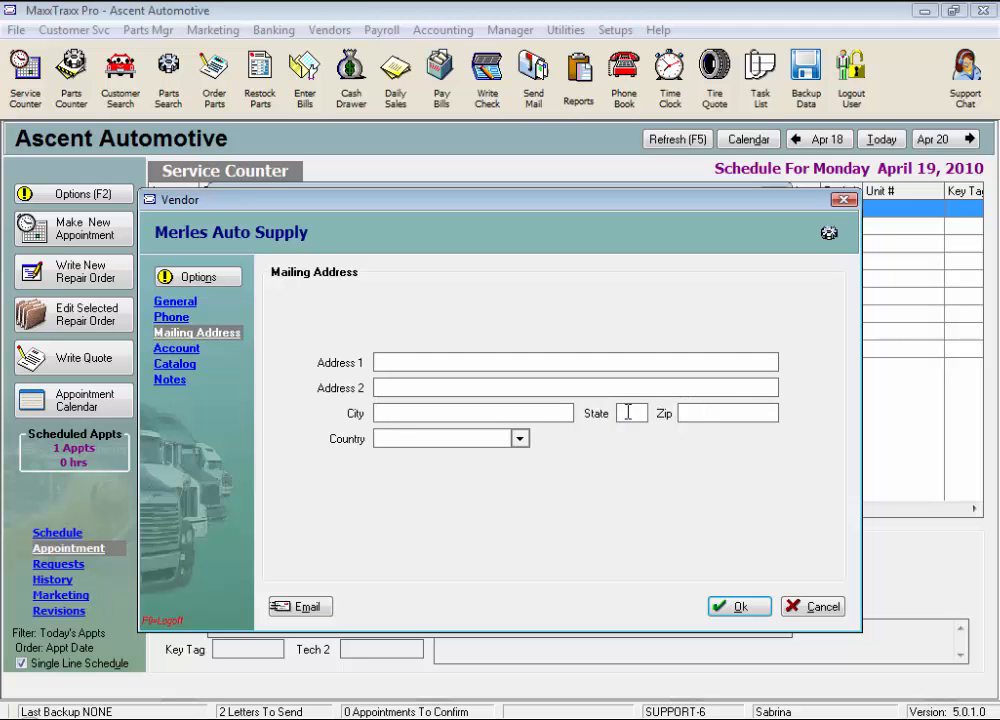
{"action": "left_click", "coordinate": [699, 413]}
On the Account page, enter vendor account number MAS01234, leaving Date Started unchanged.
{"action": "left_click", "coordinate": [195, 351]}
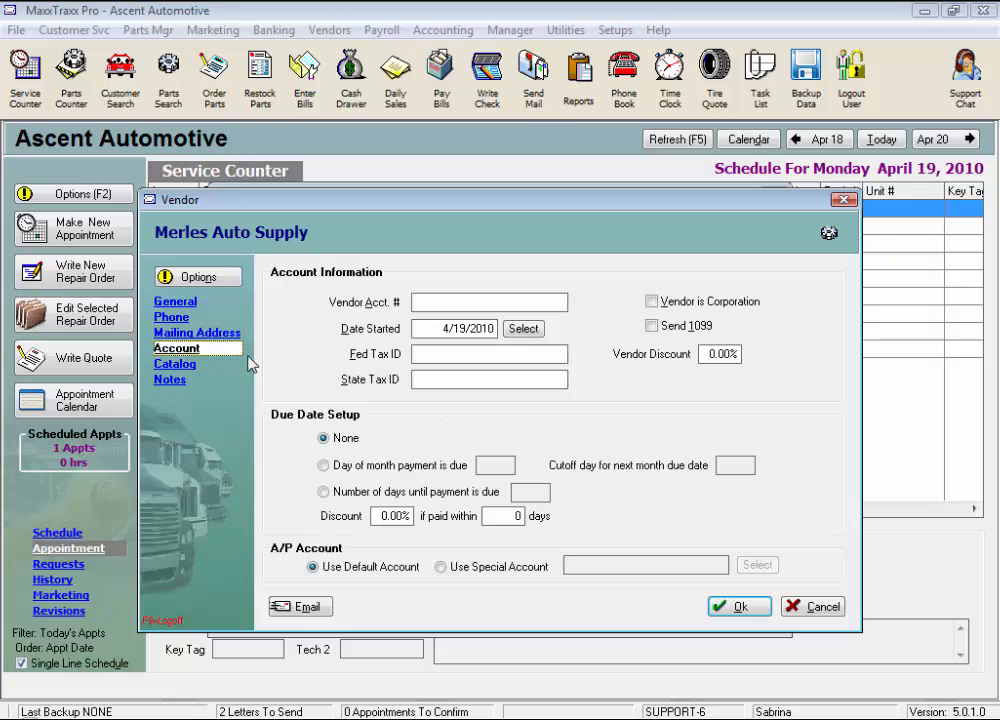
{"action": "left_click", "coordinate": [418, 301]}
{"action": "type", "text": "MAS01234"}
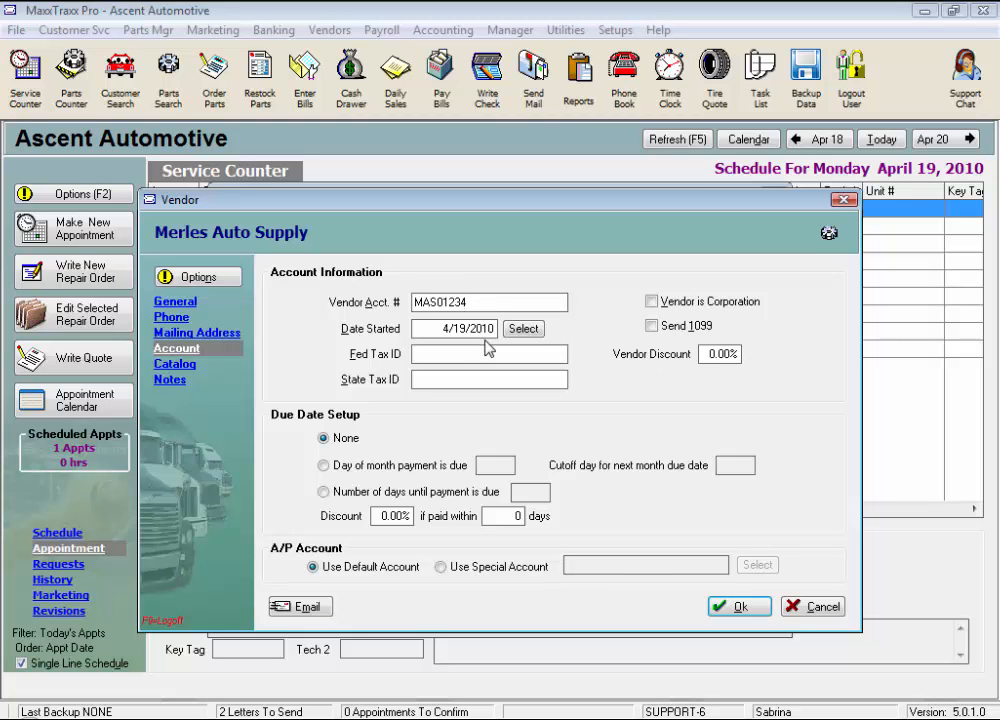
{"action": "left_click", "coordinate": [443, 330]}
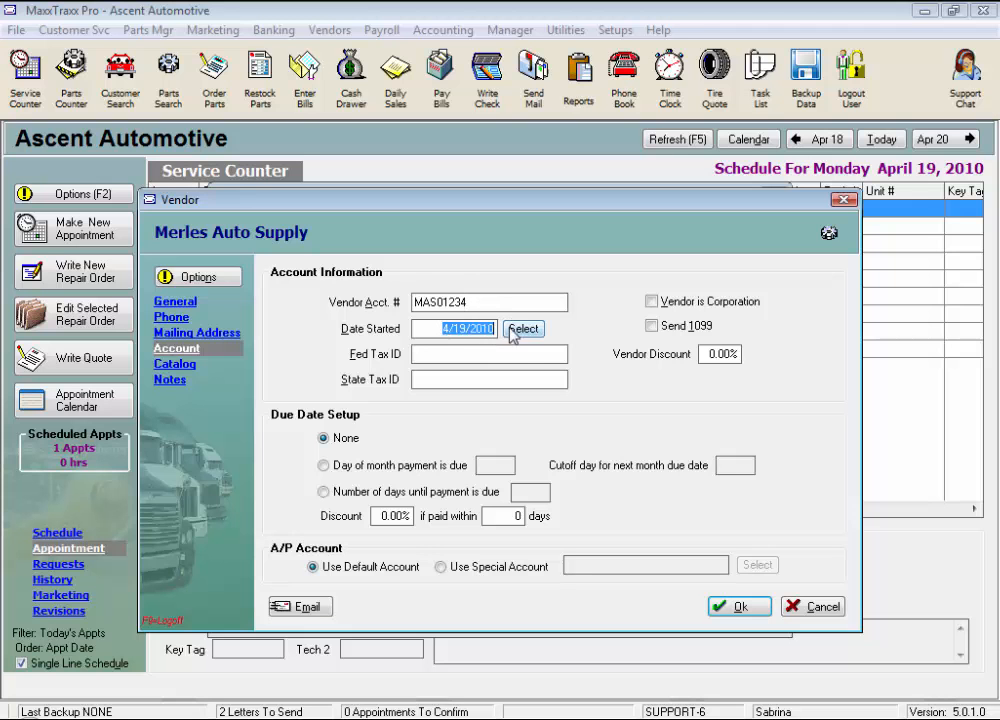
{"action": "left_click", "coordinate": [526, 333]}
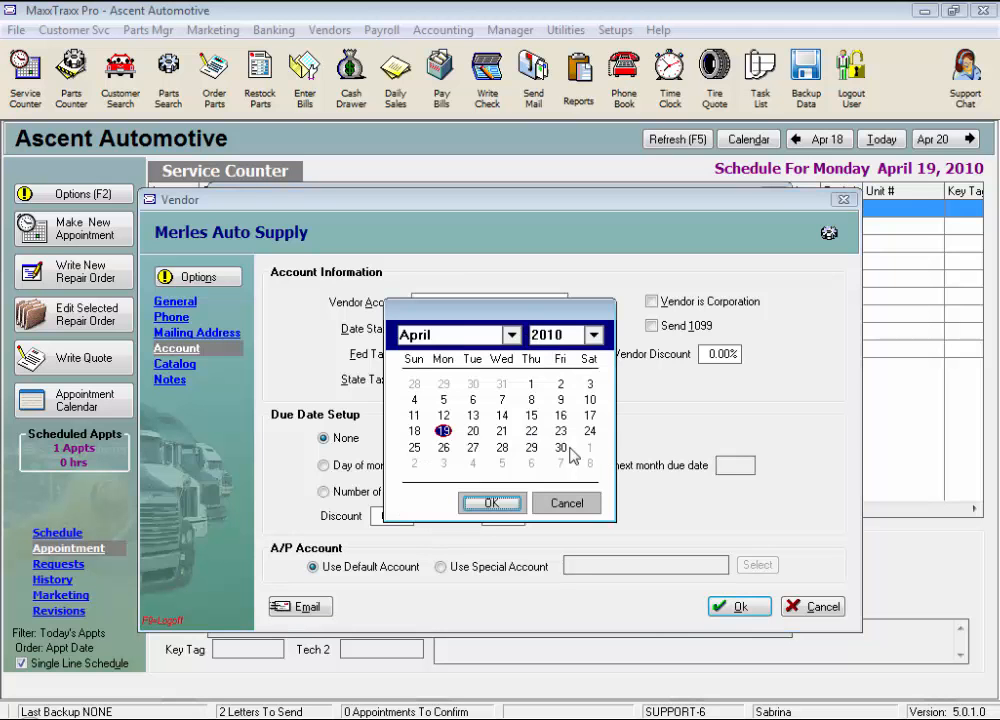
{"action": "left_click", "coordinate": [560, 503]}
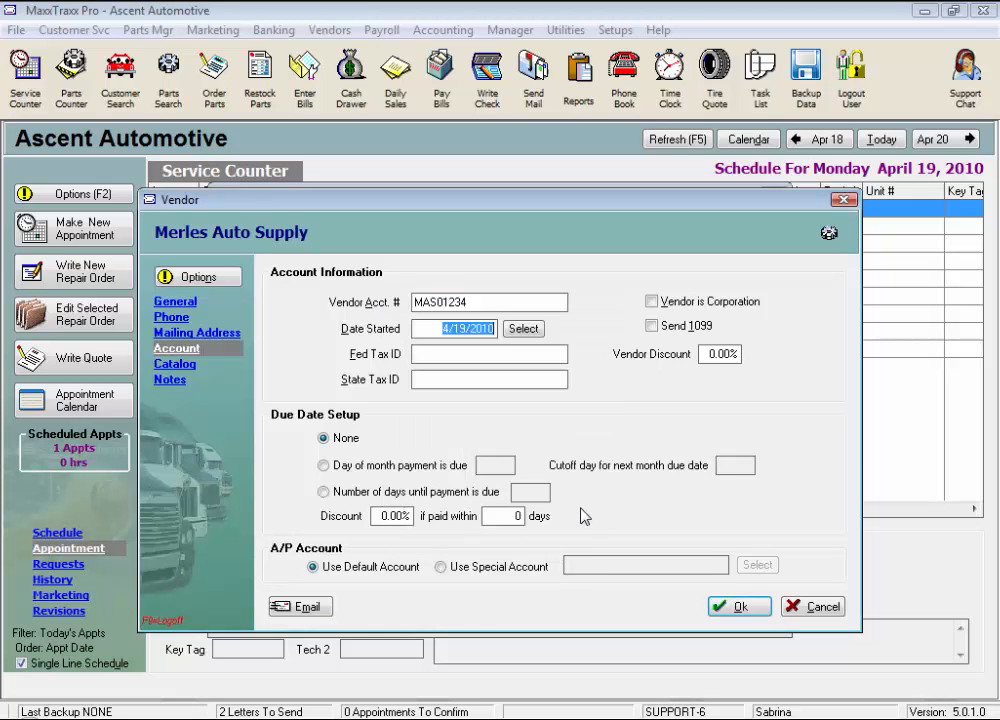
Leave 1099 off, mark the vendor as a corporation, and select the discount value.
{"action": "left_click", "coordinate": [440, 354]}
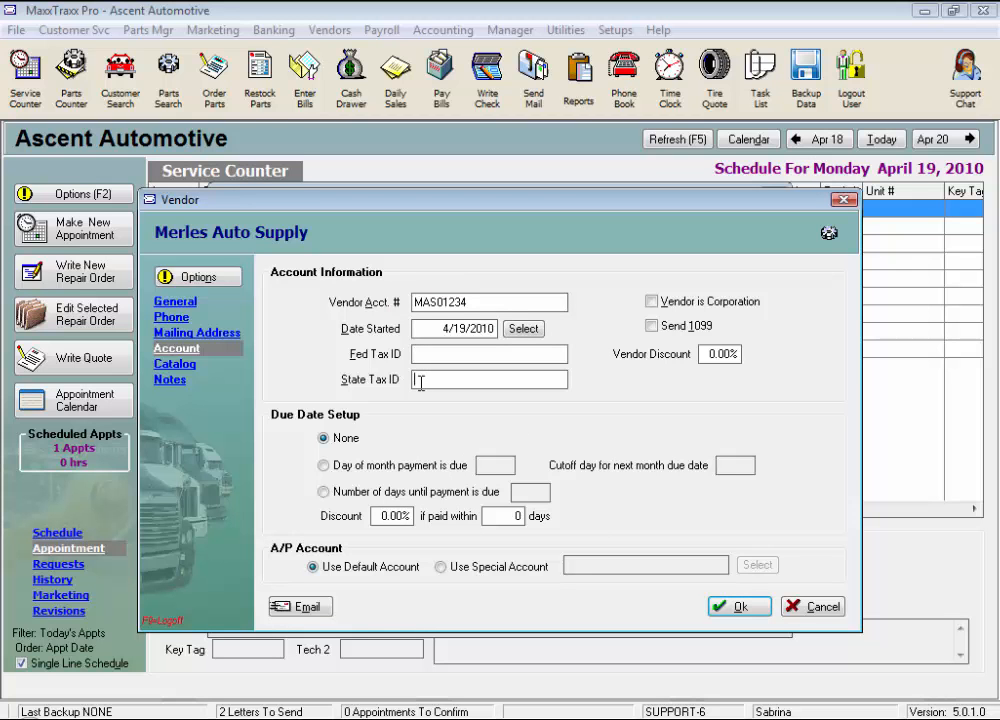
{"action": "left_click", "coordinate": [423, 382]}
{"action": "left_click", "coordinate": [651, 326]}
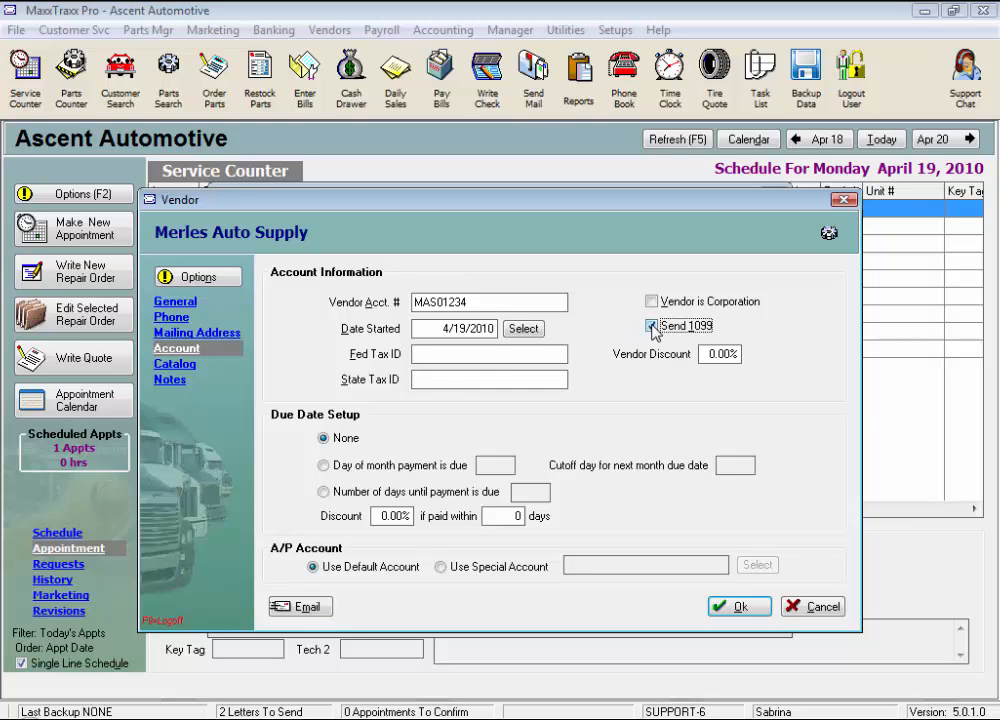
{"action": "left_click", "coordinate": [651, 326]}
{"action": "left_click", "coordinate": [652, 301]}
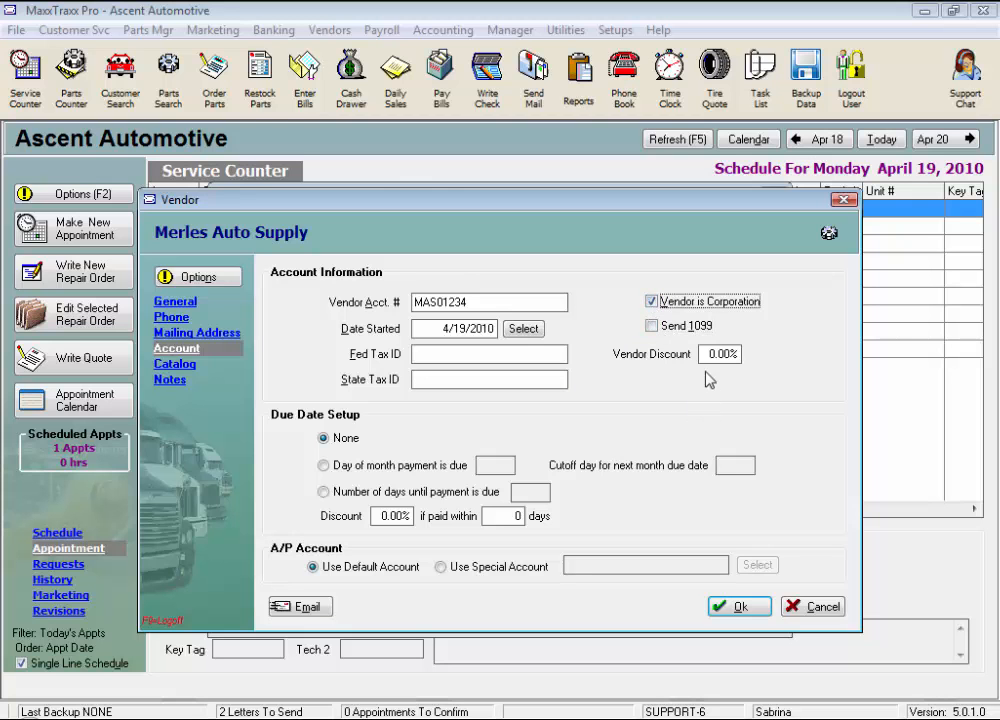
{"action": "left_click_drag", "start_coordinate": [704, 354], "coordinate": [830, 353]}
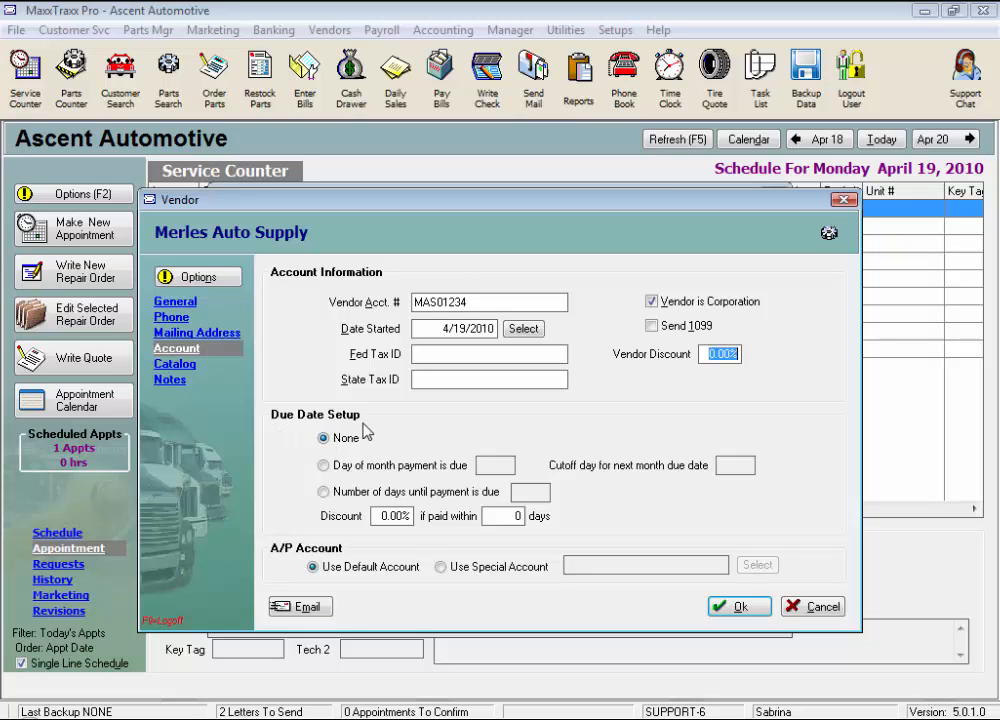
Try due-date setups: day 25 with cutoff 31, then 10 days later, then day 25 again.
{"action": "left_click", "coordinate": [323, 466]}
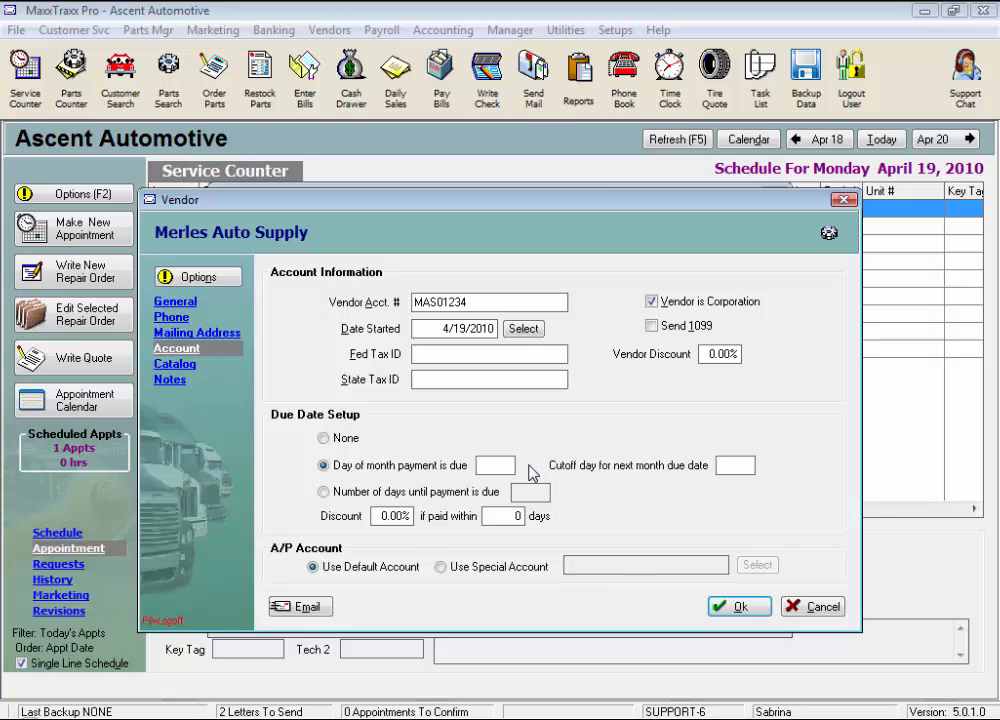
{"action": "type", "text": "25"}
{"action": "left_click", "coordinate": [734, 465]}
{"action": "type", "text": "31"}
{"action": "left_click", "coordinate": [323, 492]}
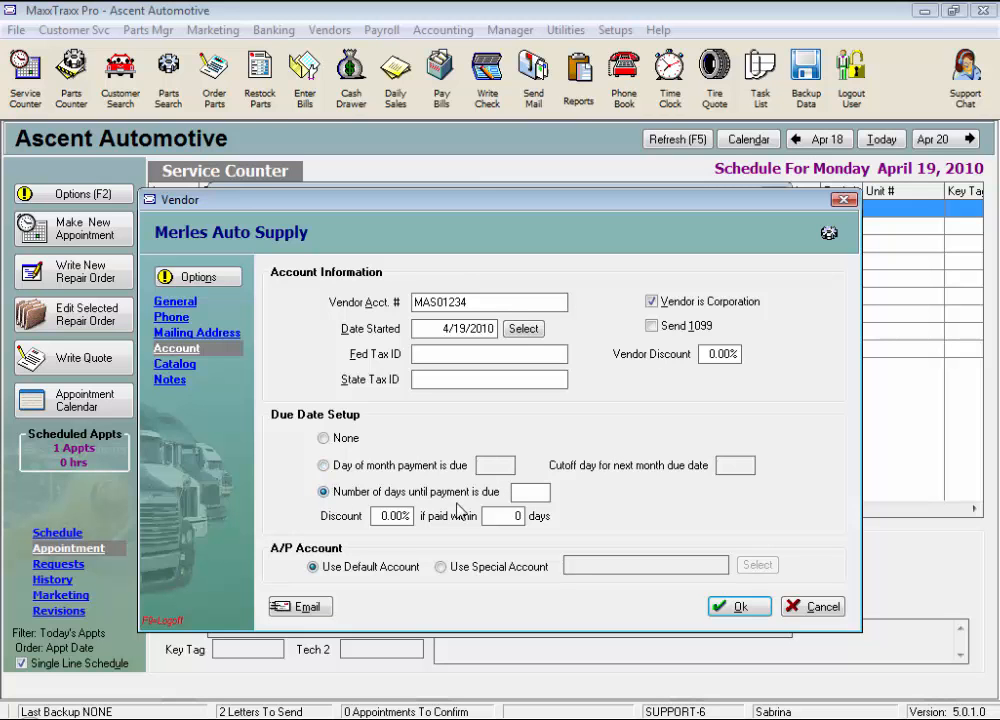
{"action": "type", "text": "10"}
{"action": "left_click", "coordinate": [348, 467]}
{"action": "type", "text": "25"}
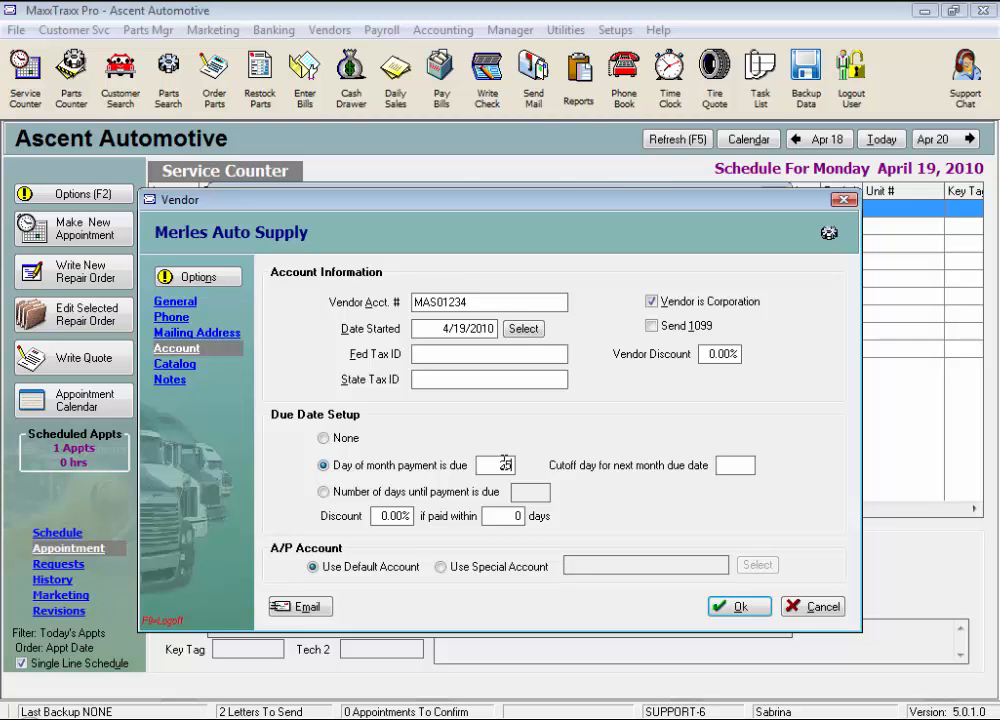
Set a 2% early-payment discount, switch the due date to None, and make discount days 5.
{"action": "key", "text": "Tab"}
{"action": "type", "text": "2"}
{"action": "key", "text": "Tab"}
{"action": "type", "text": "-15"}
{"action": "key", "text": "Tab"}
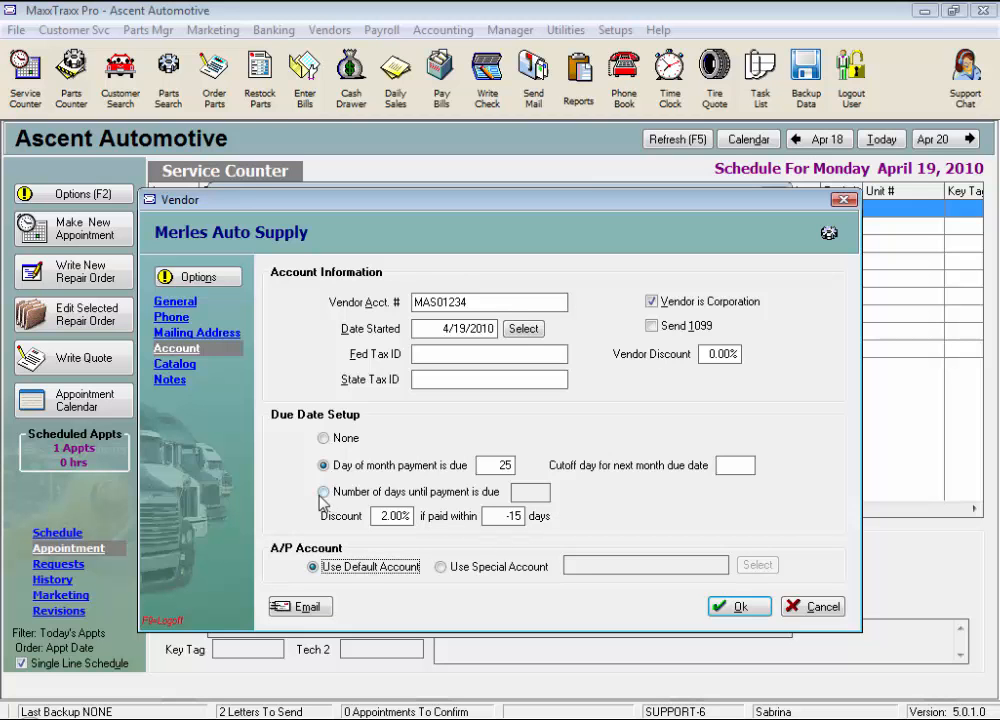
{"action": "left_click", "coordinate": [322, 438]}
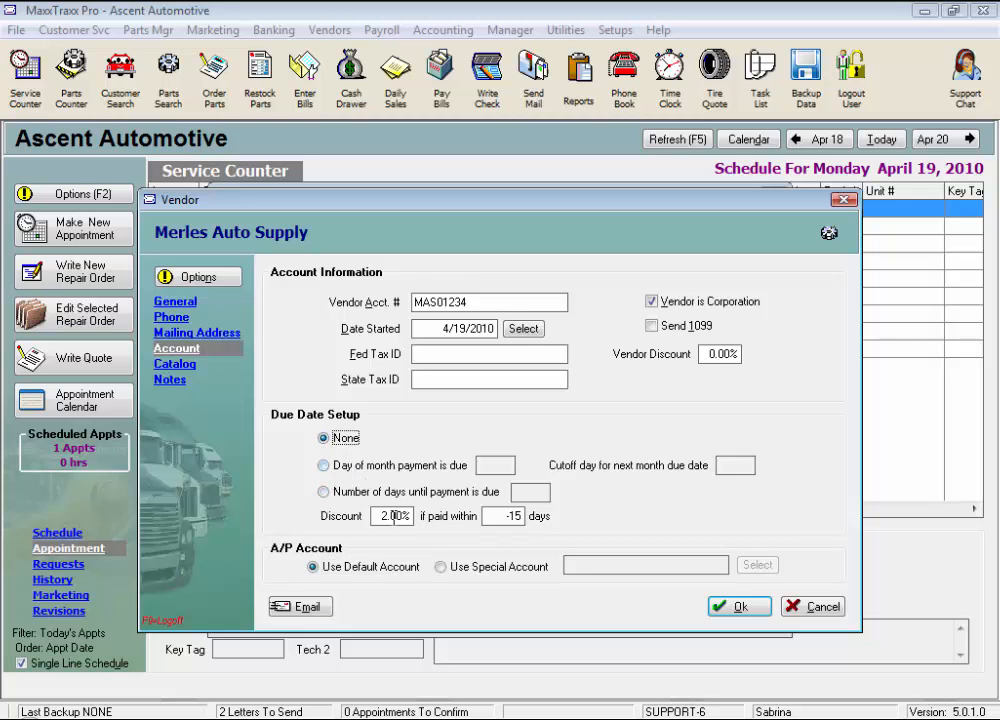
{"action": "key", "text": "Tab"}
{"action": "key", "text": "Tab"}
{"action": "type", "text": "5"}
{"action": "left_click", "coordinate": [313, 568]}
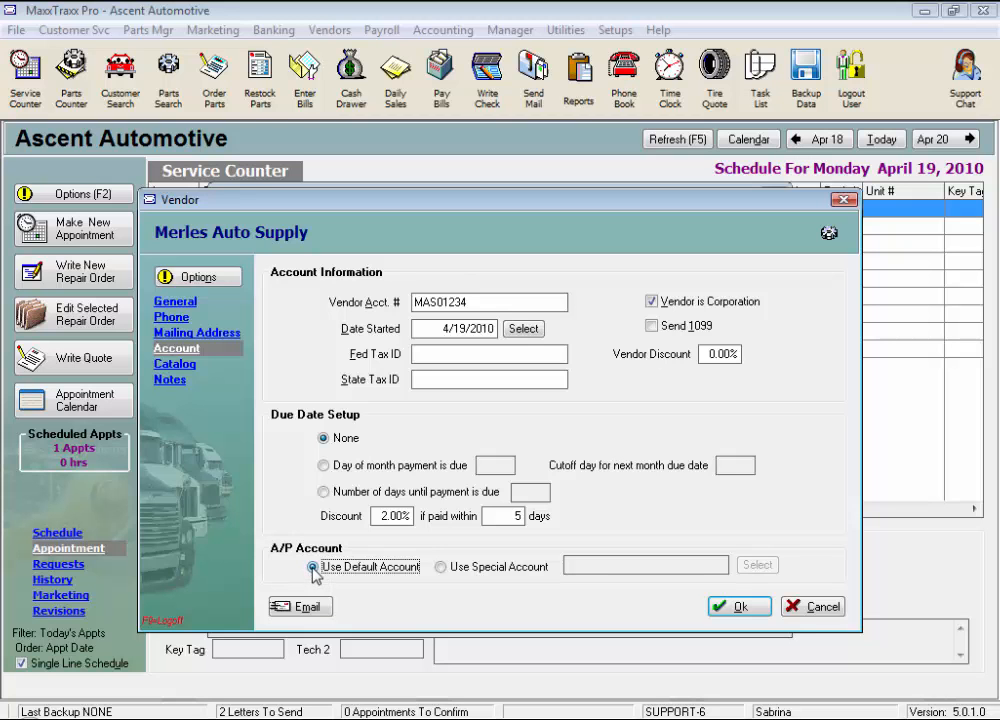
Choose 20200 - Payables, Notes from the chart of accounts as the special A/P account.
{"action": "left_click", "coordinate": [440, 567]}
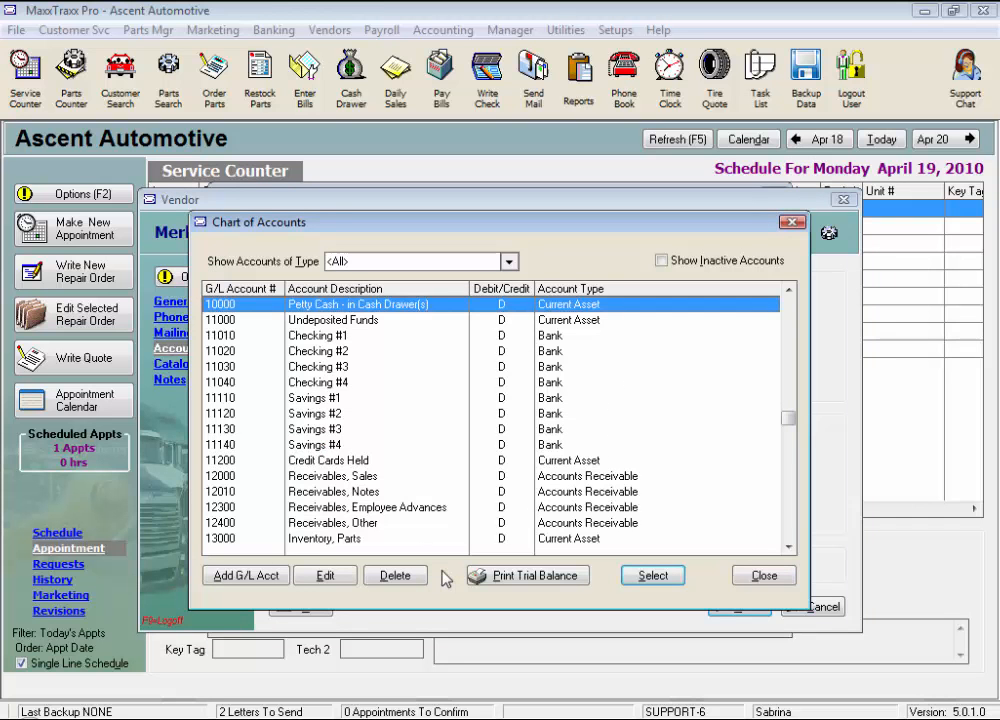
{"action": "key", "text": "2"}
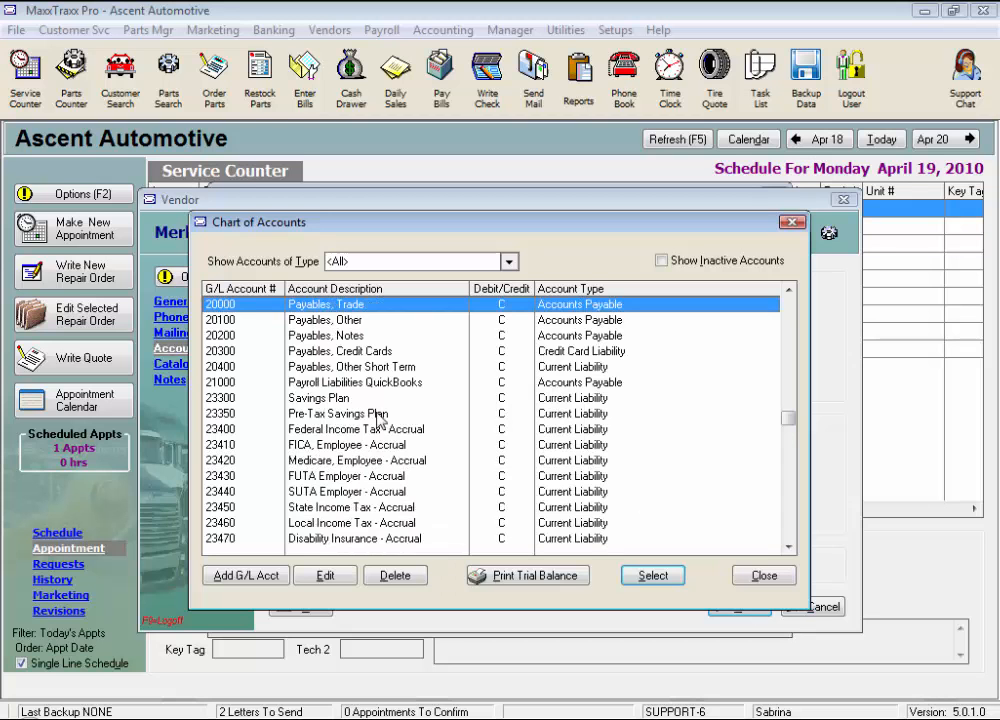
{"action": "left_click", "coordinate": [349, 342]}
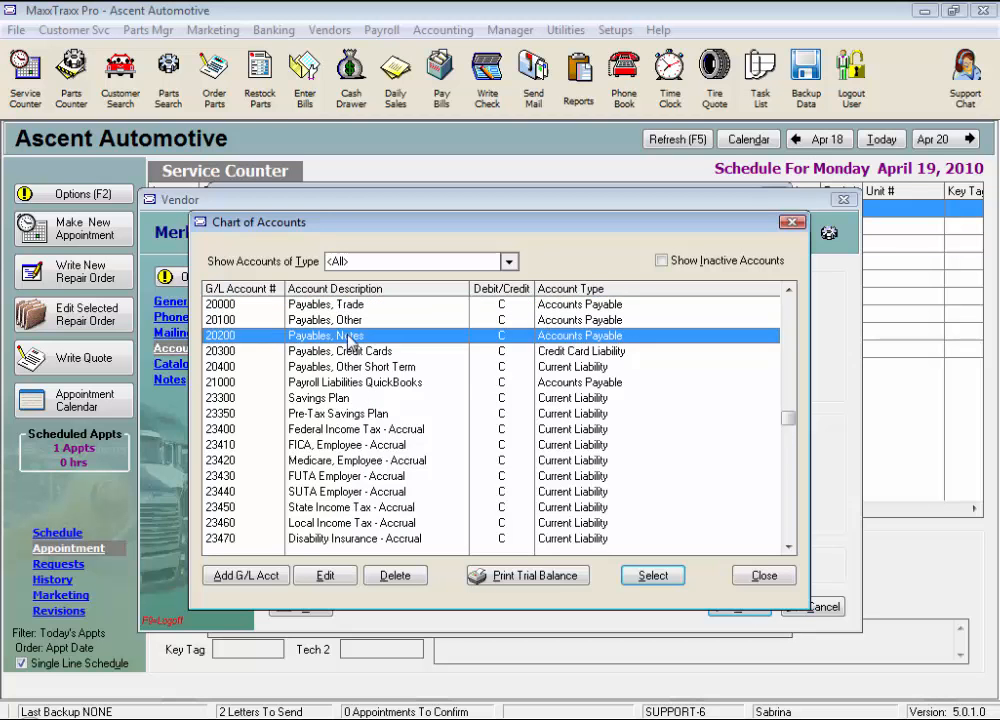
{"action": "left_click", "coordinate": [641, 576]}
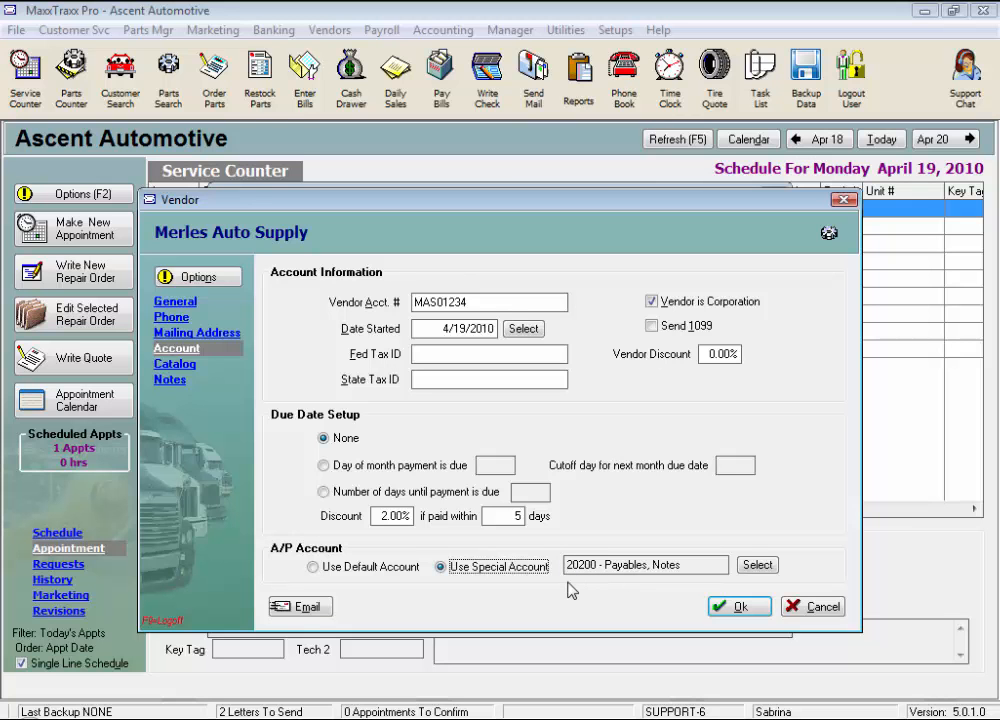
{"action": "left_click", "coordinate": [182, 366]}
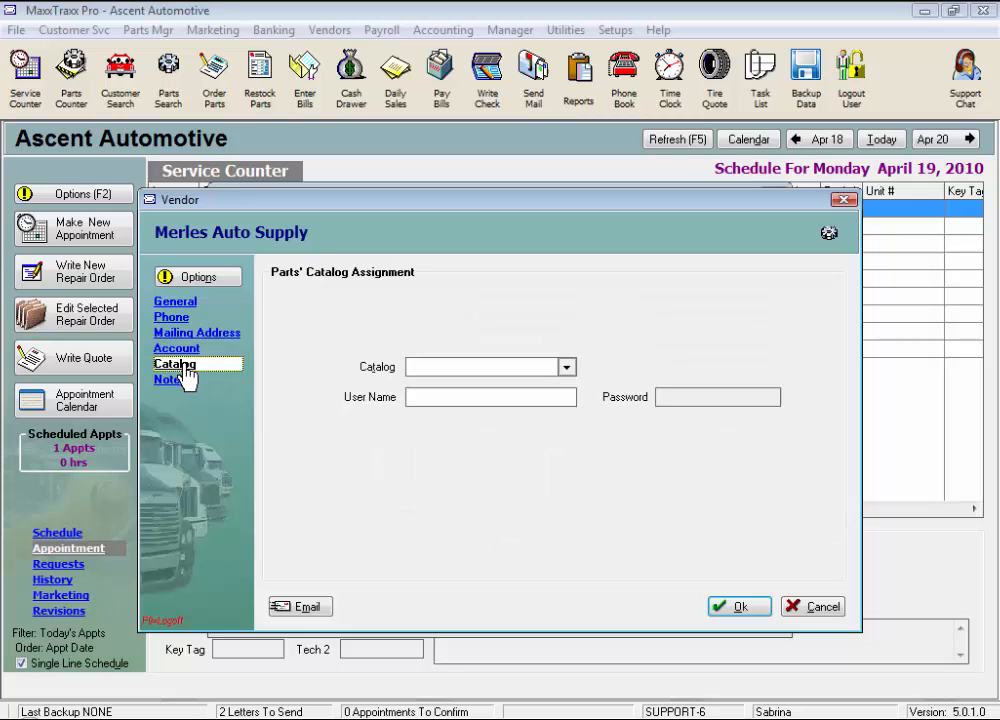
Try the Wrenchead E-Commerce and IAP catalogs, settle on Napa, then go to Notes.
{"action": "left_click", "coordinate": [566, 368]}
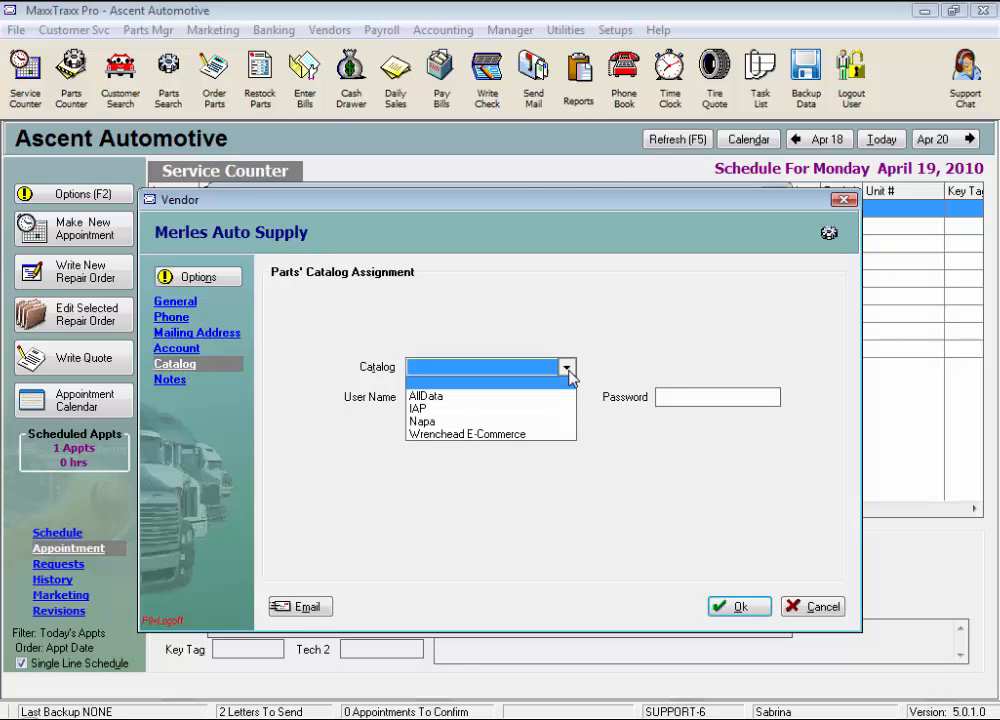
{"action": "left_click", "coordinate": [446, 434]}
{"action": "left_click", "coordinate": [416, 397]}
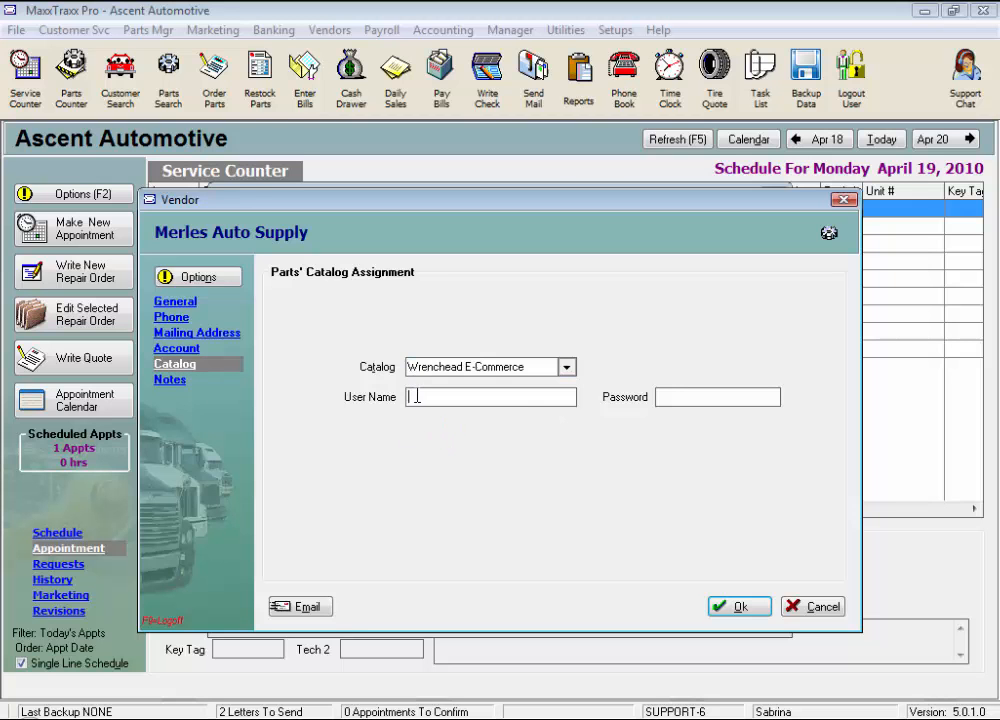
{"action": "left_click", "coordinate": [663, 396]}
{"action": "left_click", "coordinate": [566, 368]}
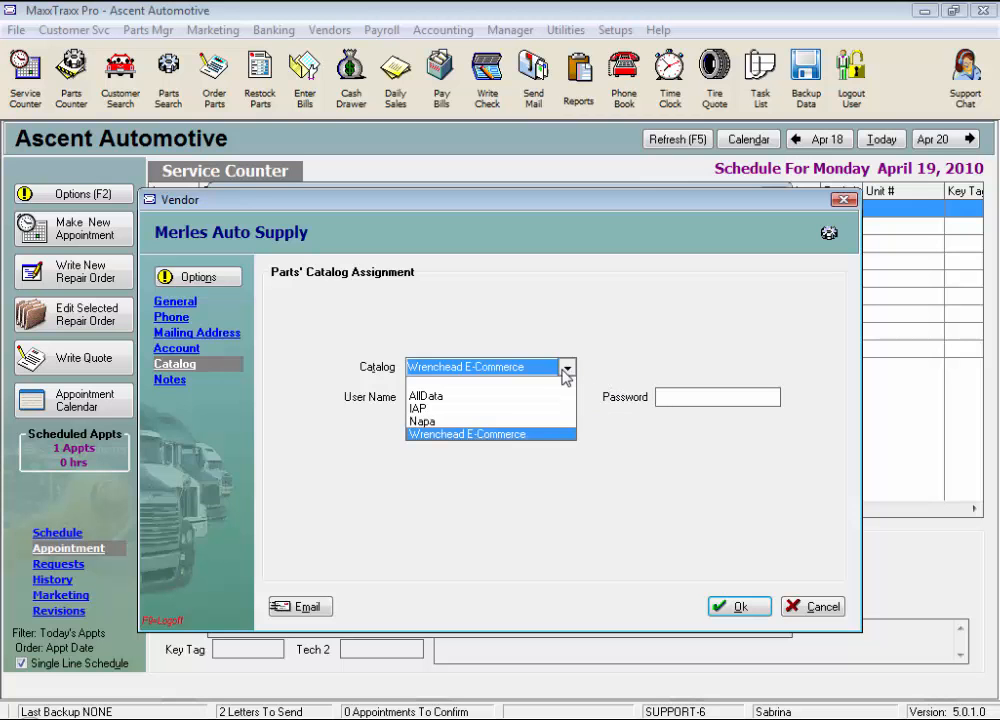
{"action": "left_click", "coordinate": [415, 405]}
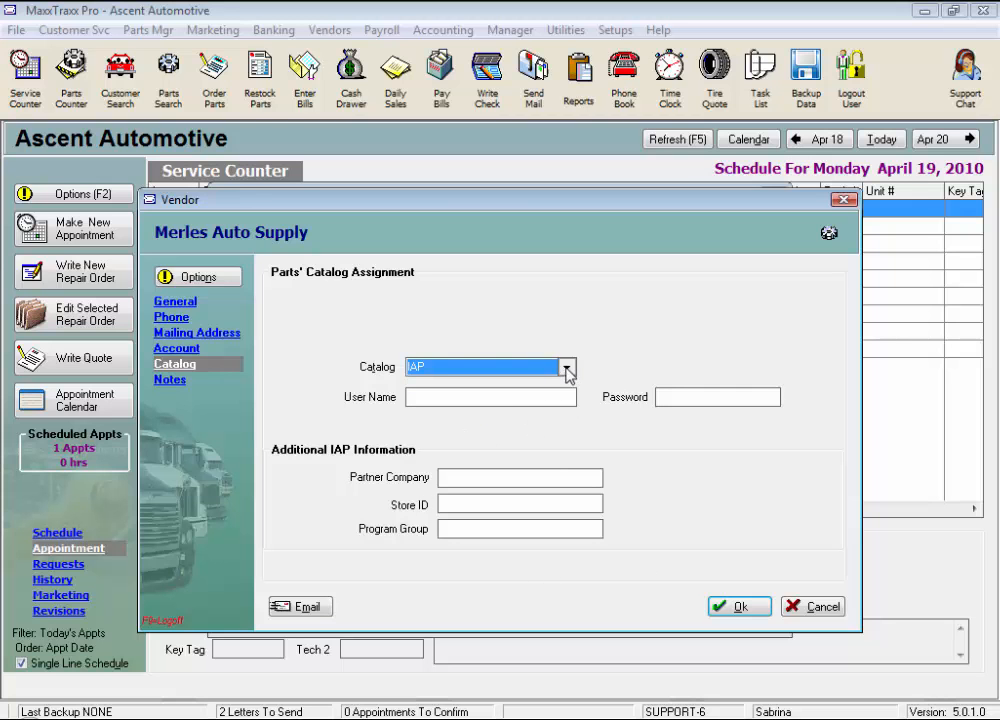
{"action": "left_click", "coordinate": [567, 368]}
{"action": "left_click", "coordinate": [430, 416]}
{"action": "left_click", "coordinate": [172, 388]}
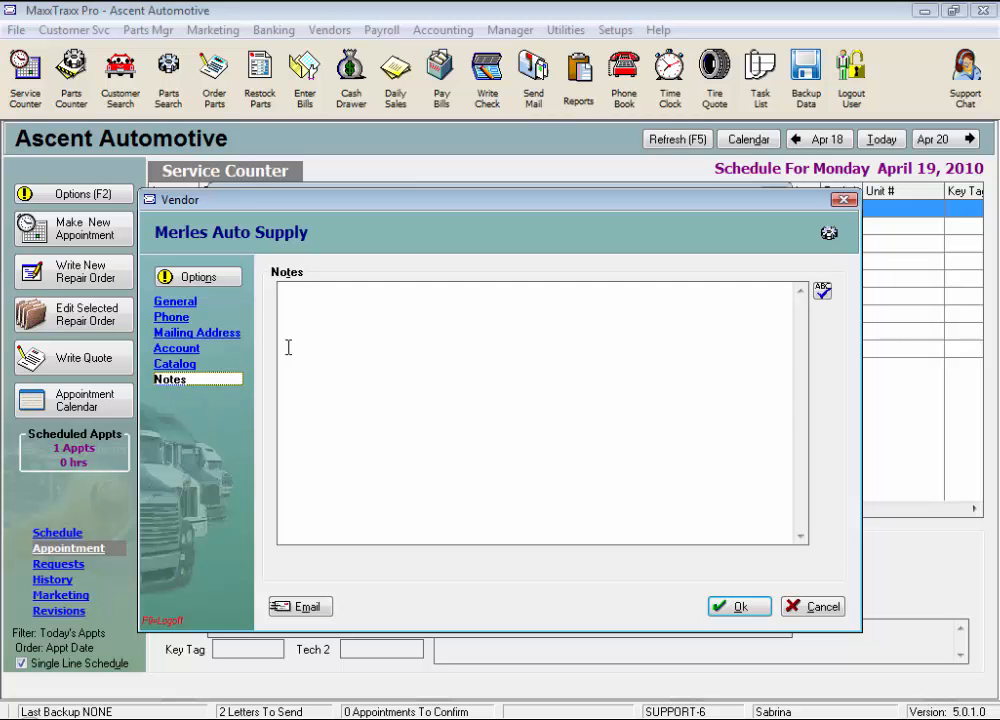
Enter 'Motorcraft parts' in the vendor's Notes, then go back to its General details.
{"action": "left_click", "coordinate": [322, 296]}
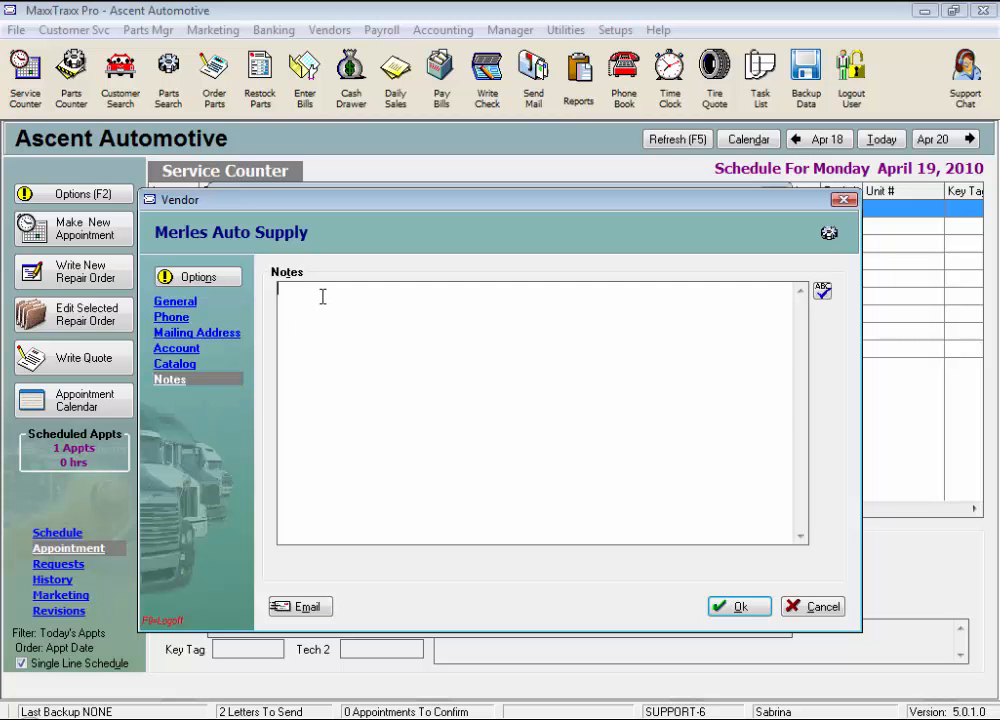
{"action": "type", "text": "Motorcraft-parts"}
{"action": "left_click", "coordinate": [177, 302]}
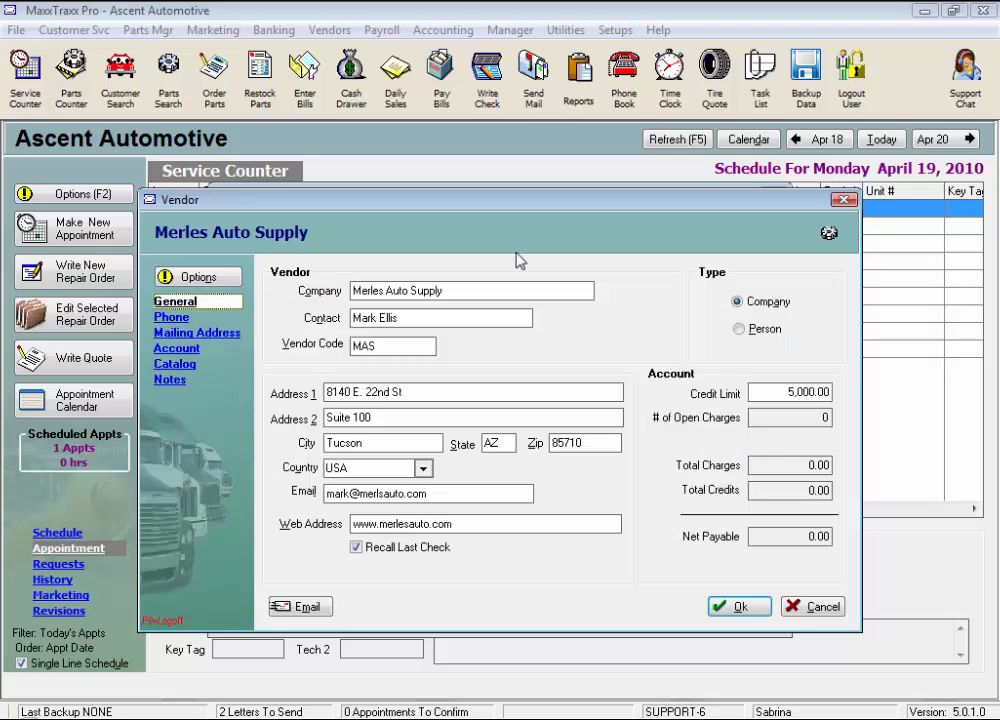
Look over the Options menu, then save Merles Auto Supply as vendor MAS and close the Vendors list.
{"action": "left_click", "coordinate": [216, 282]}
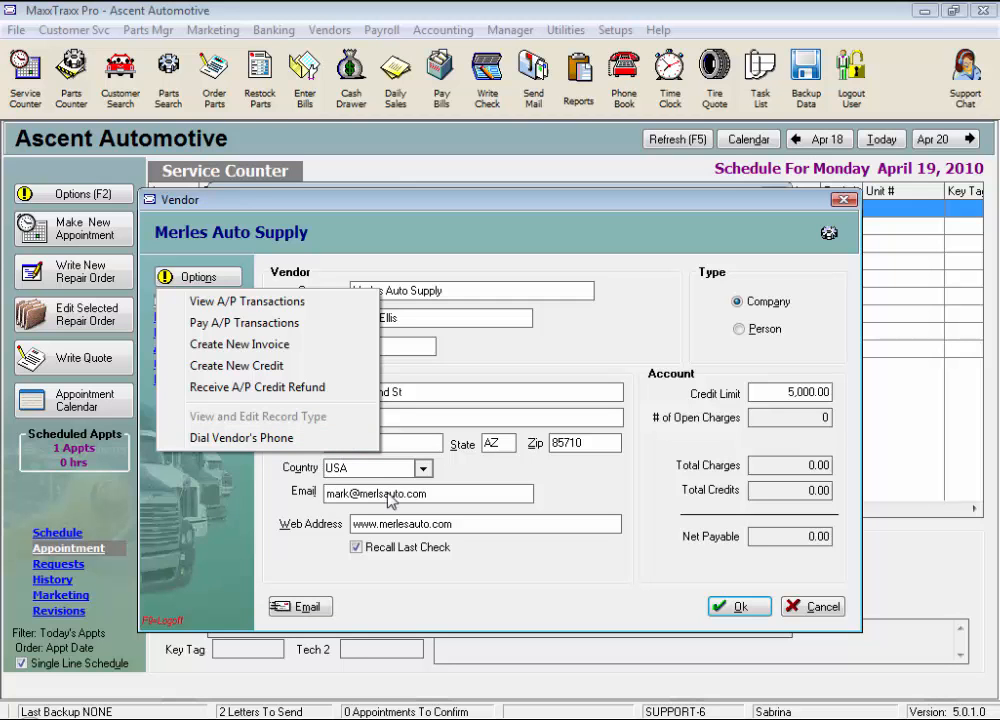
{"action": "left_click", "coordinate": [541, 587]}
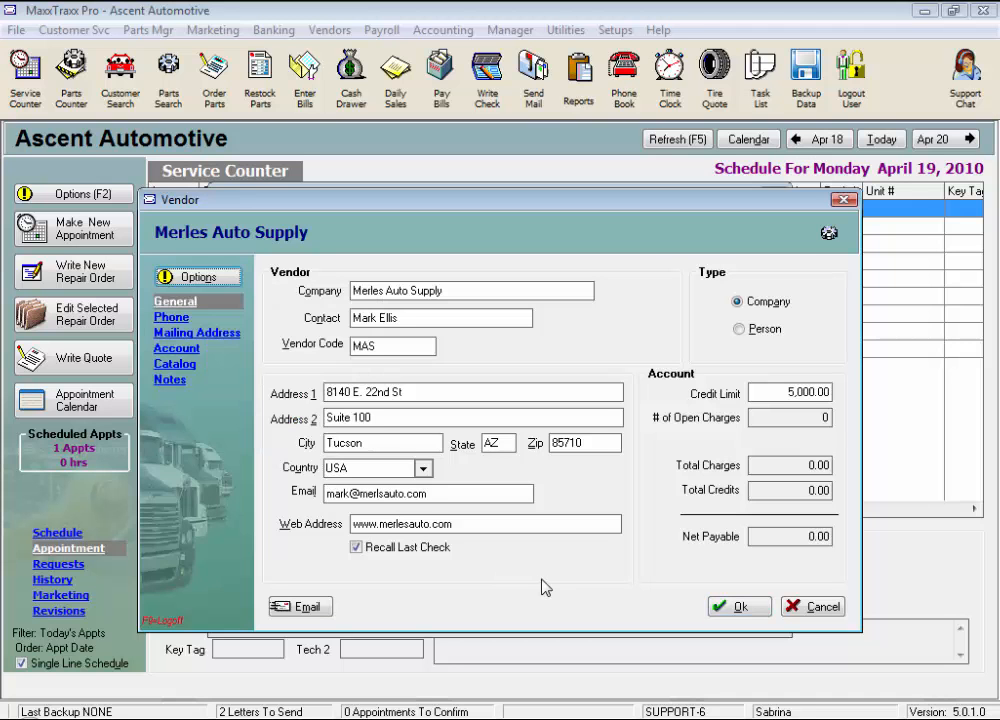
{"action": "left_click", "coordinate": [195, 277]}
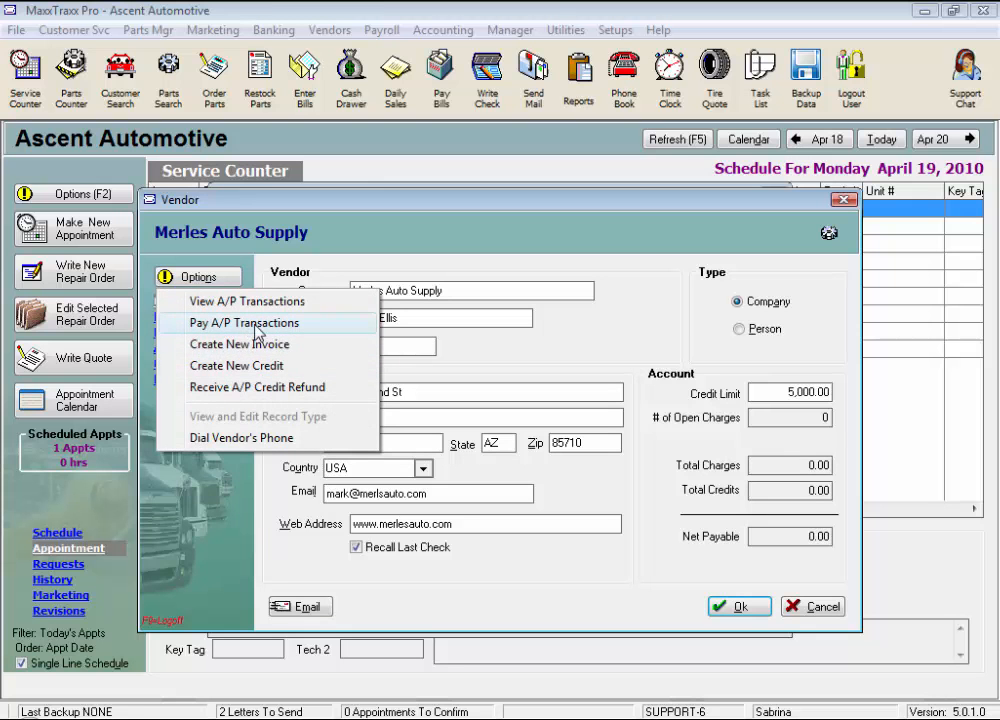
{"action": "left_click", "coordinate": [740, 606]}
{"action": "left_click", "coordinate": [740, 606]}
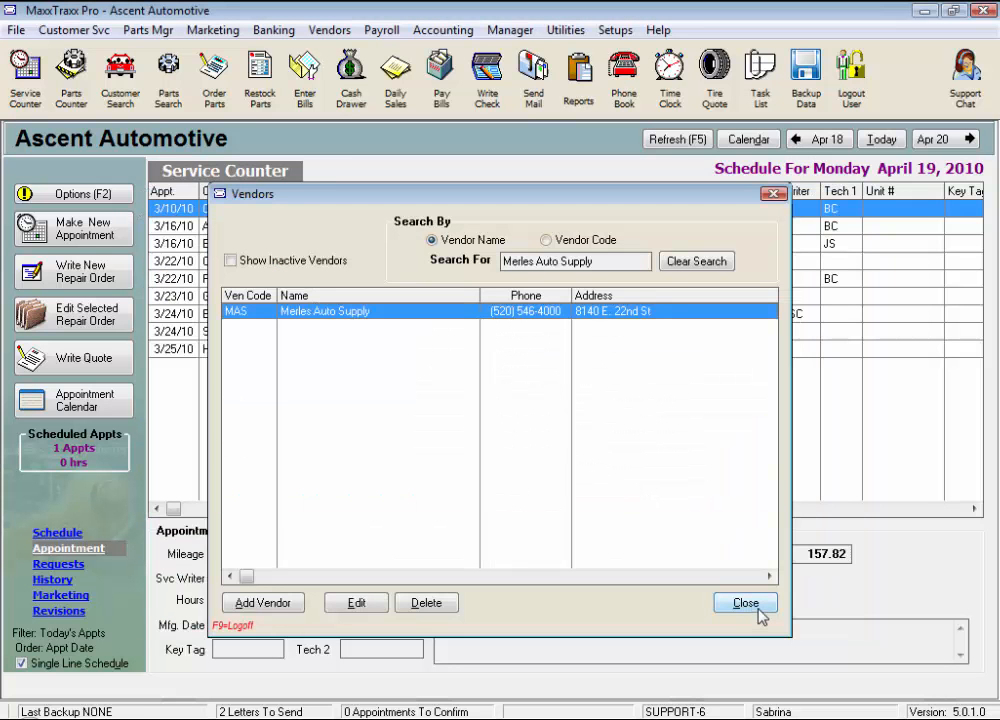
{"action": "left_click", "coordinate": [757, 608]}
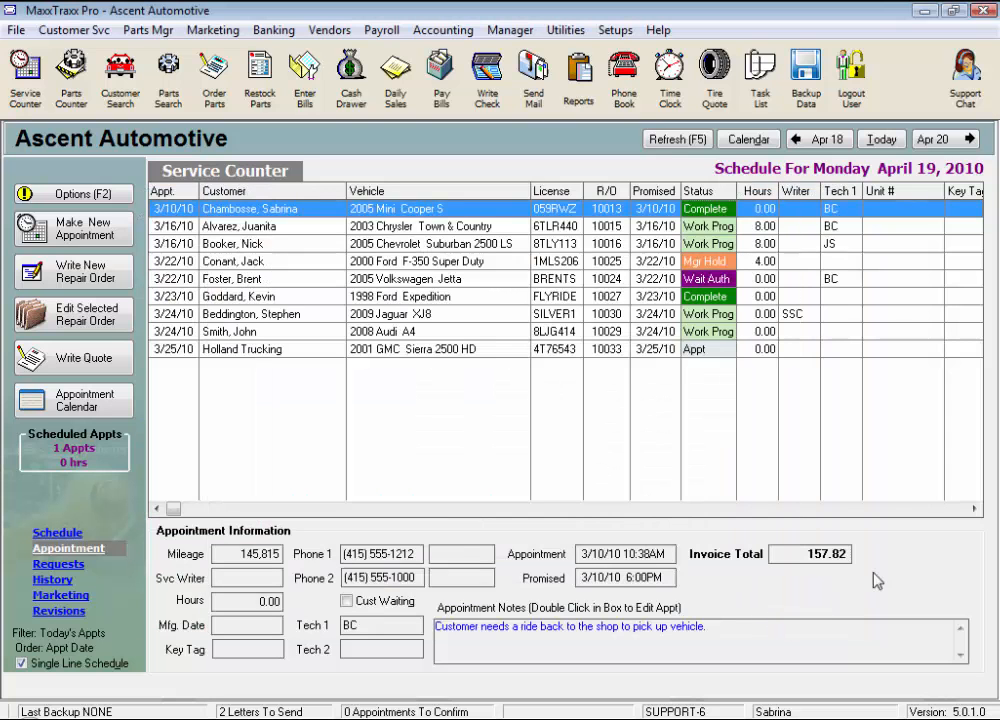